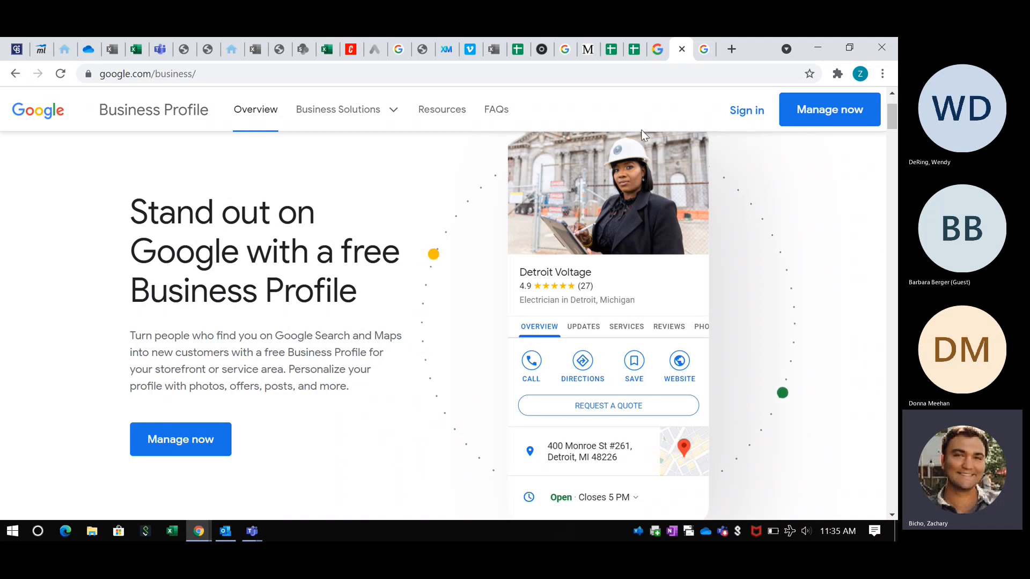
- Browse the 'ice cream near me' shop results and map, then open Carvel's listing
{"action": "left_click", "coordinate": [705, 49]}
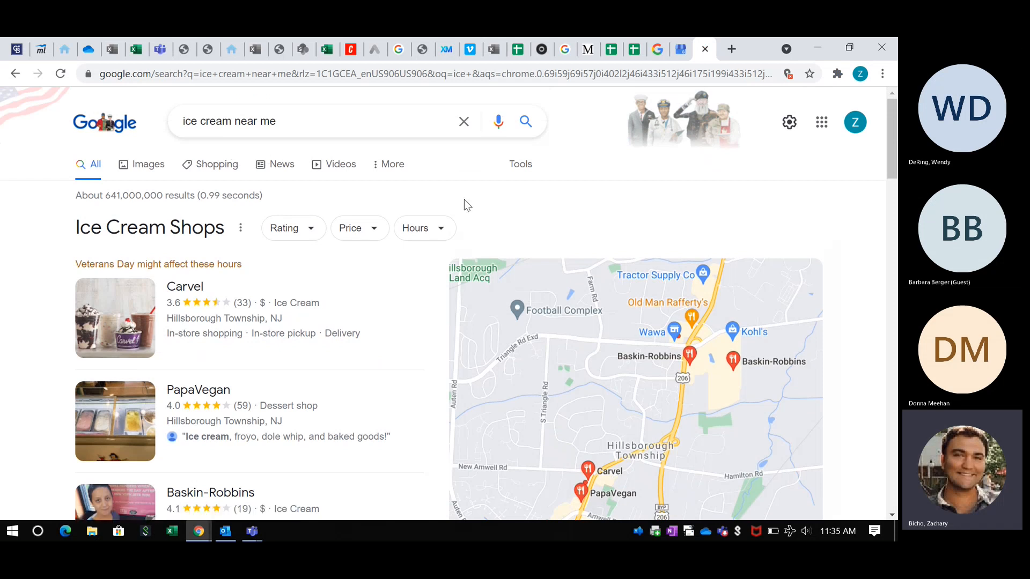
{"action": "scroll", "coordinate": [464, 205], "scroll_direction": "down", "scroll_amount": 1}
{"action": "scroll", "coordinate": [543, 210], "scroll_direction": "down", "scroll_amount": 1}
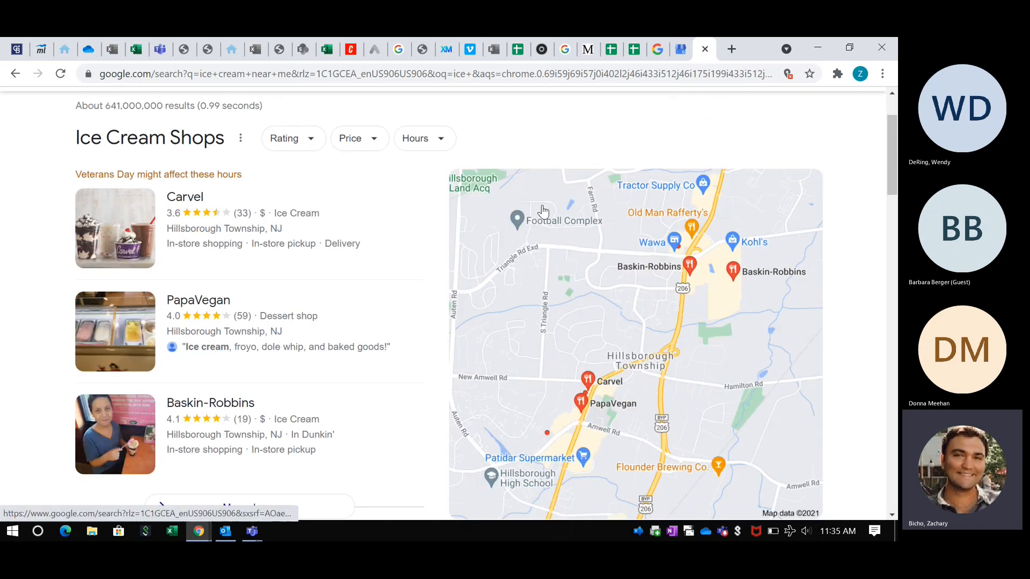
{"action": "scroll", "coordinate": [513, 209], "scroll_direction": "up", "scroll_amount": 1}
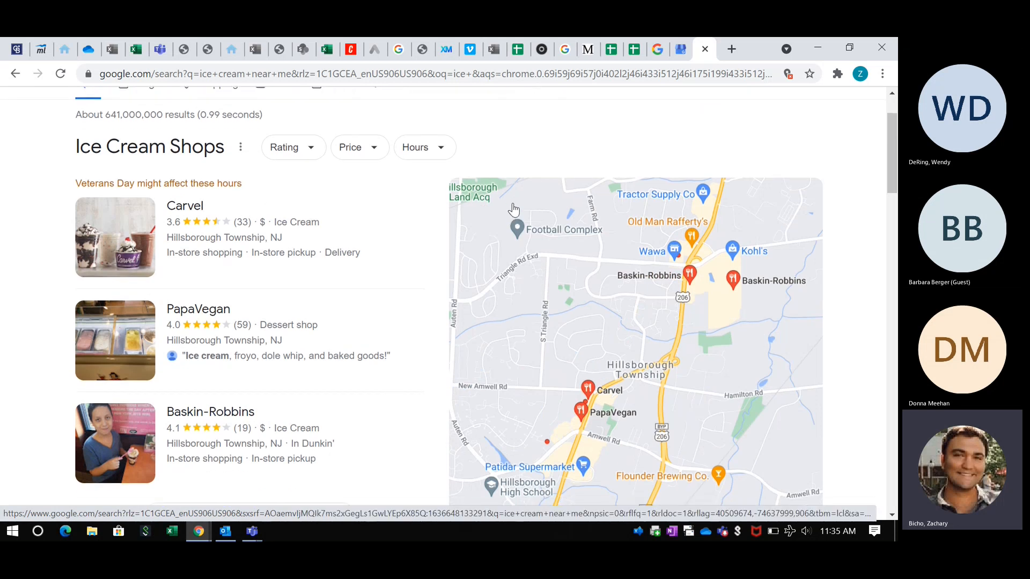
{"action": "scroll", "coordinate": [59, 250], "scroll_direction": "up", "scroll_amount": 1}
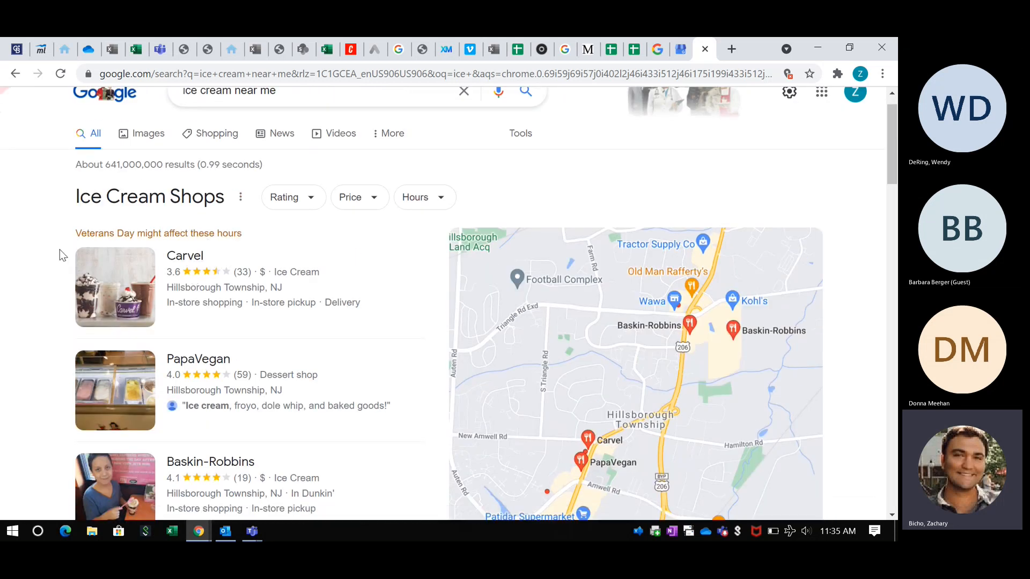
{"action": "scroll", "coordinate": [179, 232], "scroll_direction": "down", "scroll_amount": 1}
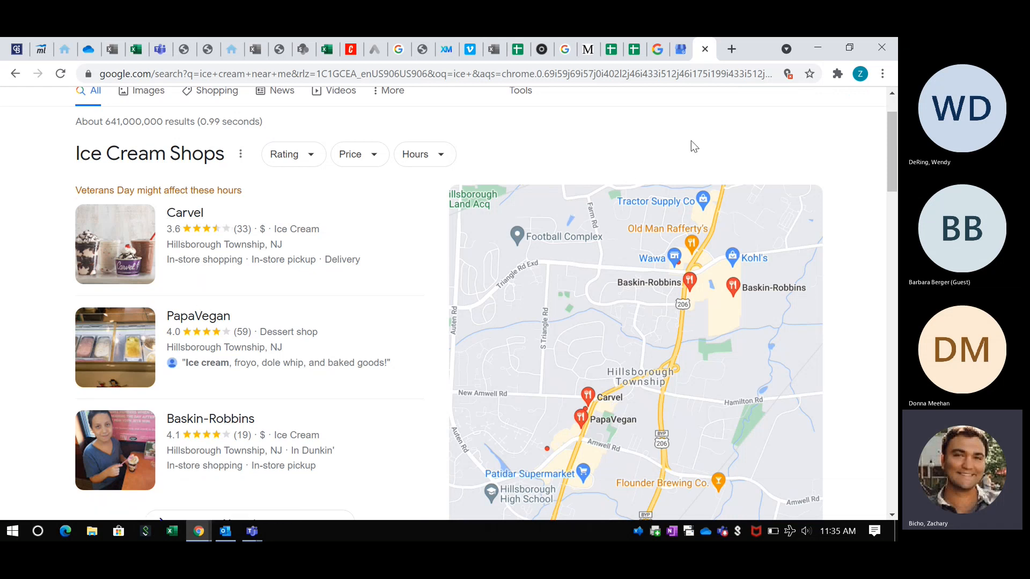
{"action": "scroll", "coordinate": [543, 203], "scroll_direction": "down", "scroll_amount": 1}
{"action": "scroll", "coordinate": [676, 354], "scroll_direction": "down", "scroll_amount": 1}
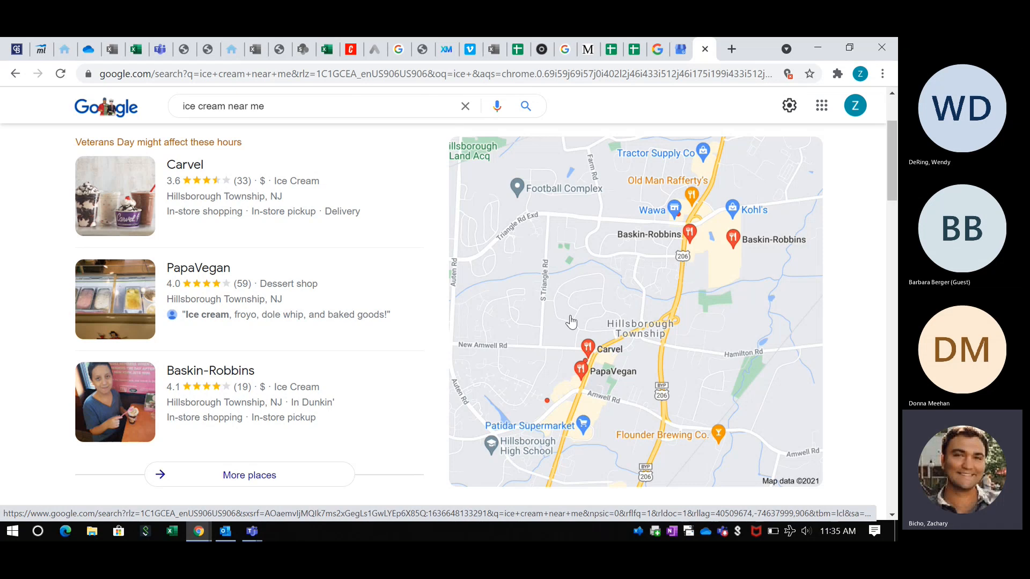
{"action": "scroll", "coordinate": [571, 322], "scroll_direction": "up", "scroll_amount": 1}
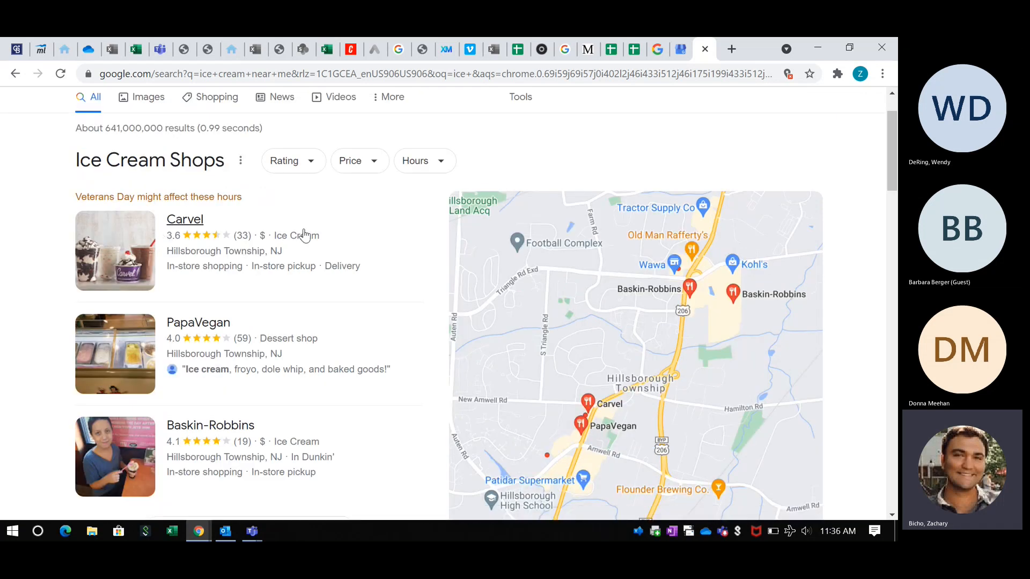
{"action": "left_click", "coordinate": [353, 236]}
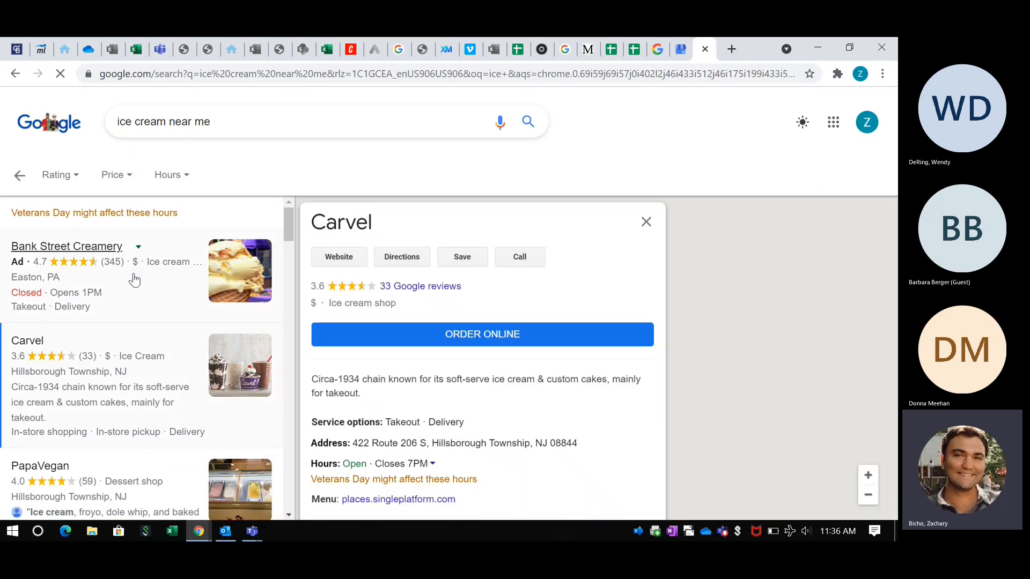
- Scroll Carvel's details and highlight its description text
{"action": "scroll", "coordinate": [461, 300], "scroll_direction": "down", "scroll_amount": 1}
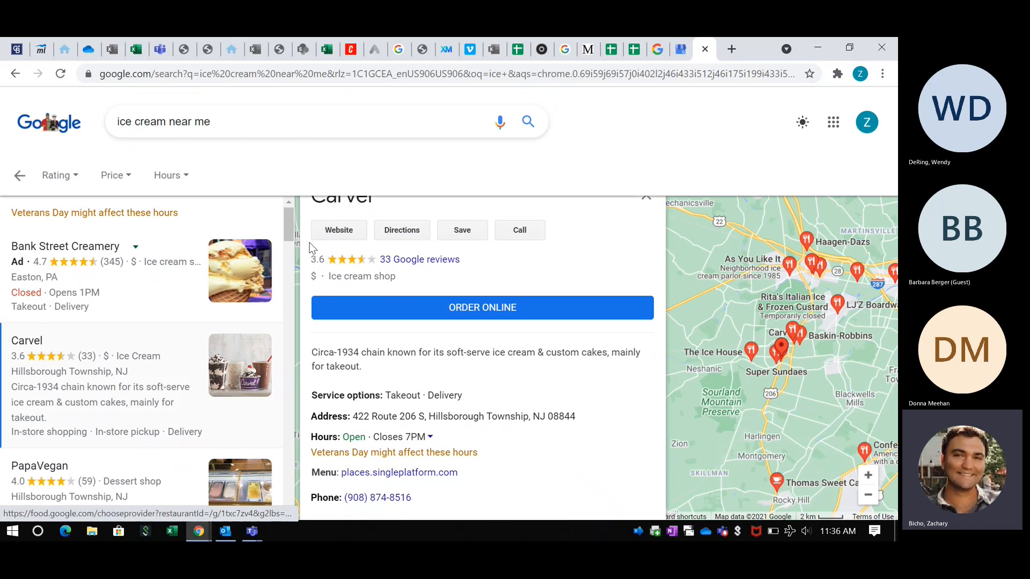
{"action": "scroll", "coordinate": [448, 297], "scroll_direction": "down", "scroll_amount": 1}
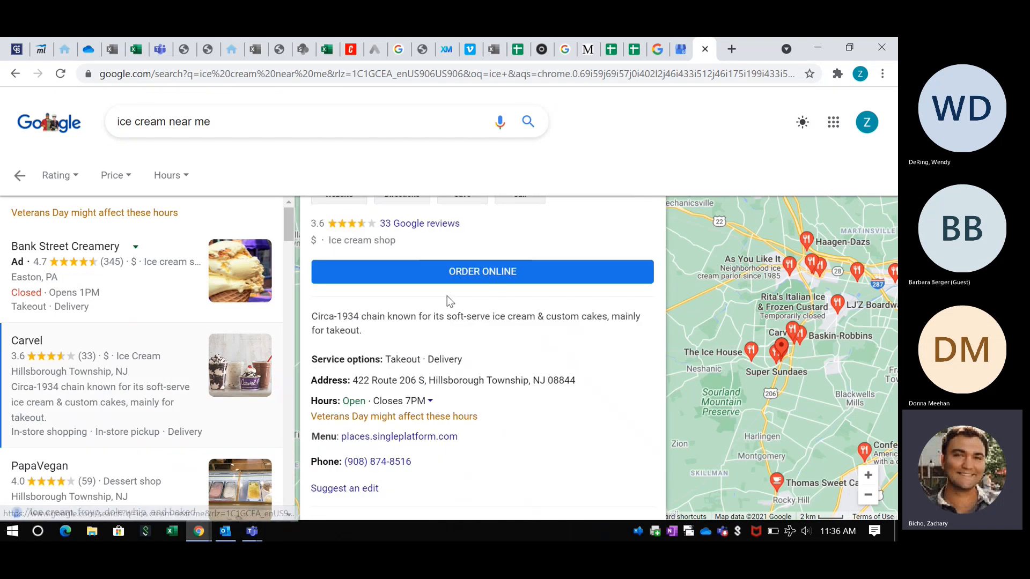
{"action": "left_click_drag", "start_coordinate": [311, 313], "coordinate": [372, 326]}
{"action": "scroll", "coordinate": [374, 329], "scroll_direction": "down", "scroll_amount": 1}
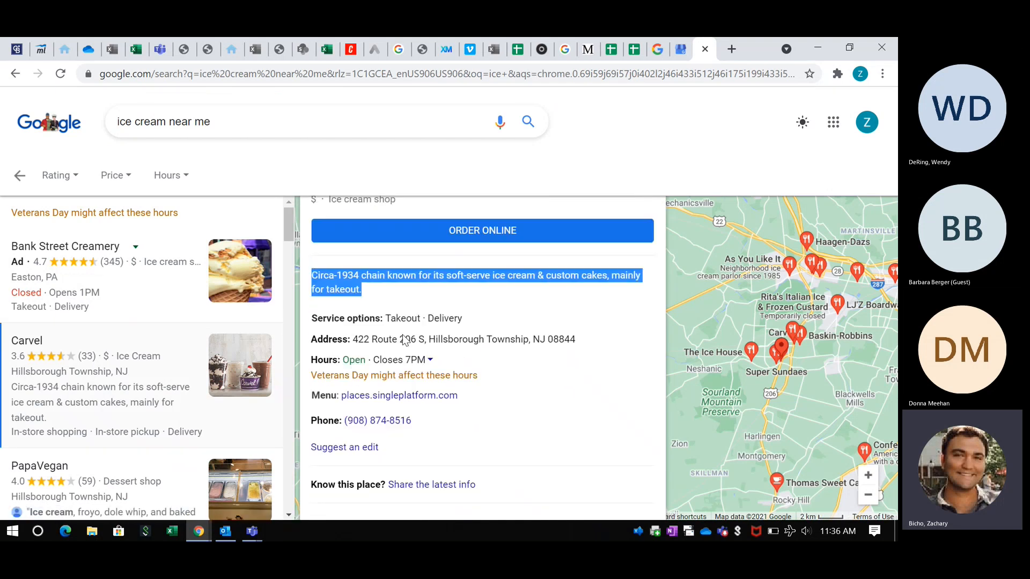
{"action": "left_click", "coordinate": [309, 320]}
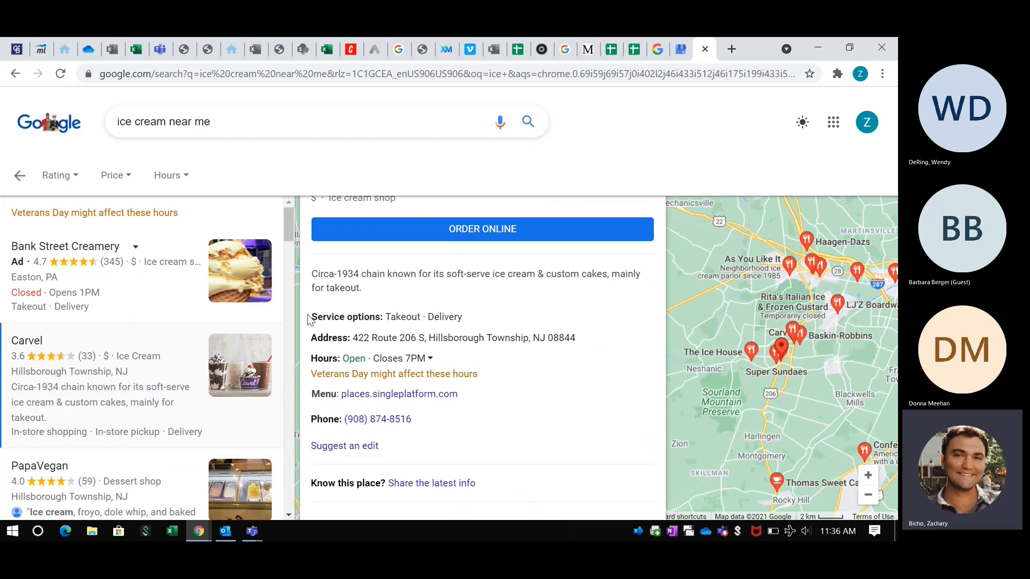
- Highlight Carvel's service options, address and hours lines, then clear the selection
{"action": "left_click_drag", "start_coordinate": [309, 320], "coordinate": [468, 429]}
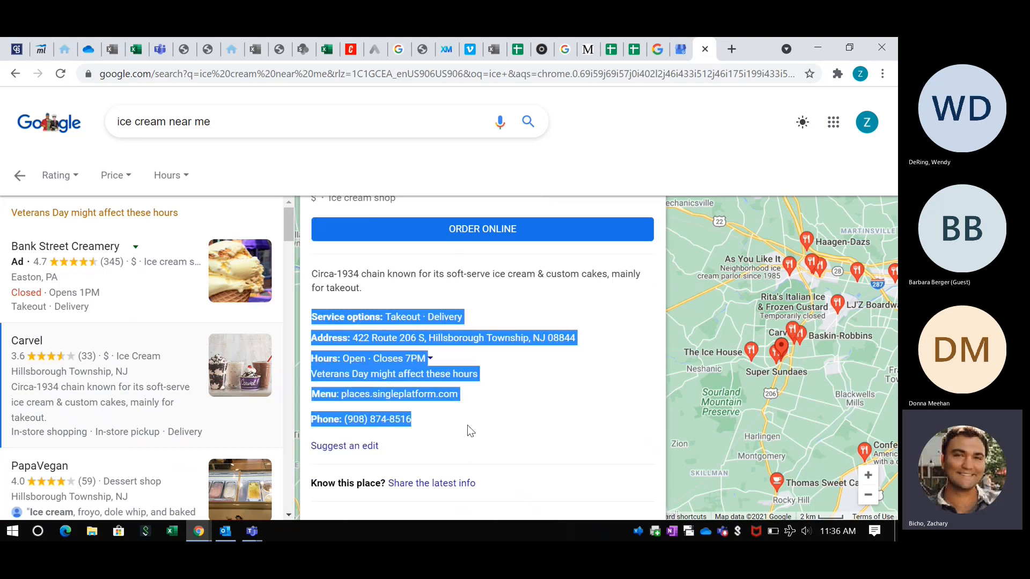
{"action": "left_click", "coordinate": [566, 394]}
{"action": "right_click", "coordinate": [679, 49]}
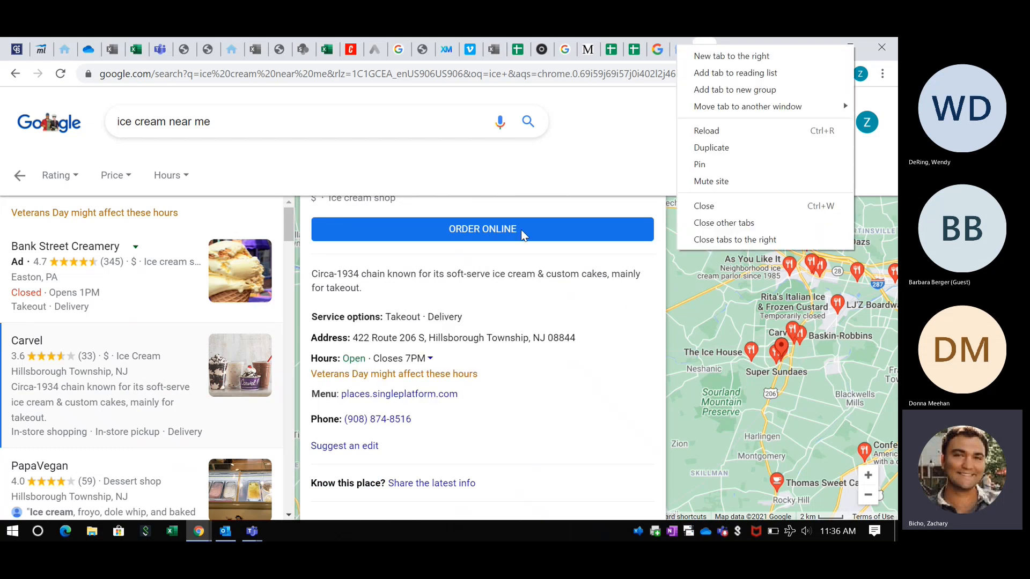
{"action": "left_click", "coordinate": [631, 106]}
- Return to Google Business Profile and choose Manage now
{"action": "left_click", "coordinate": [680, 48]}
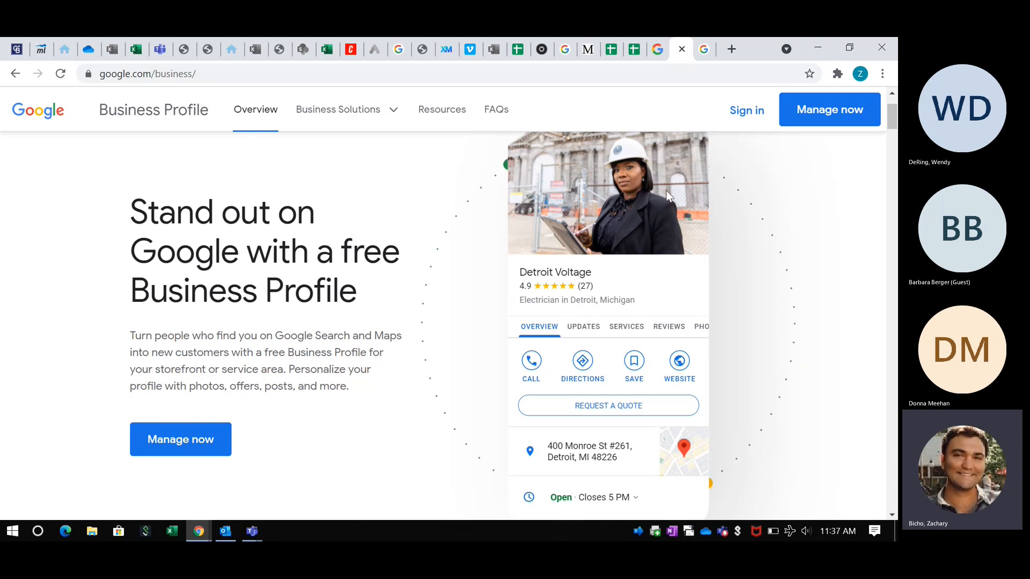
{"action": "left_click", "coordinate": [822, 114]}
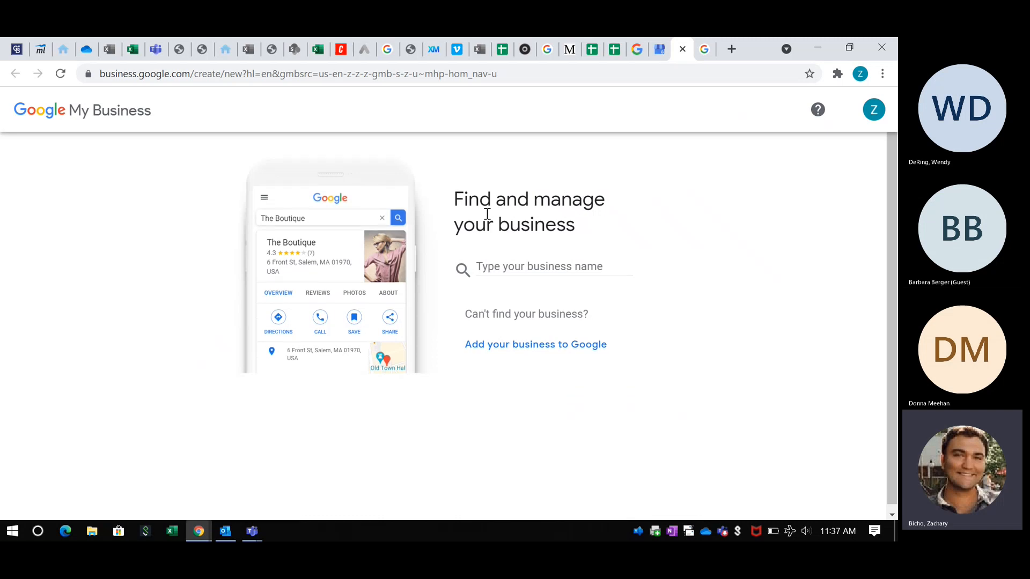
{"action": "left_click", "coordinate": [485, 265]}
{"action": "left_click", "coordinate": [510, 265]}
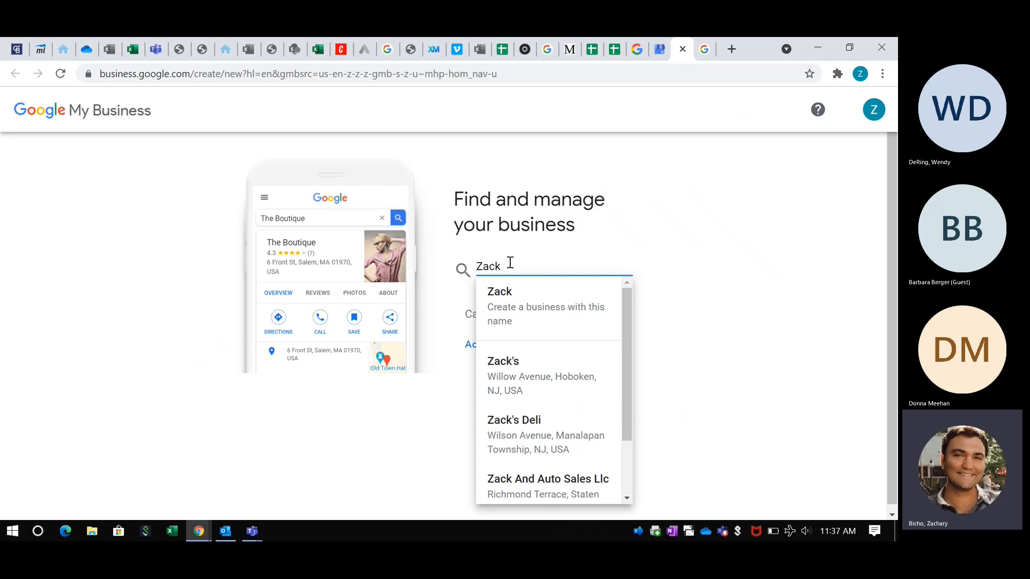
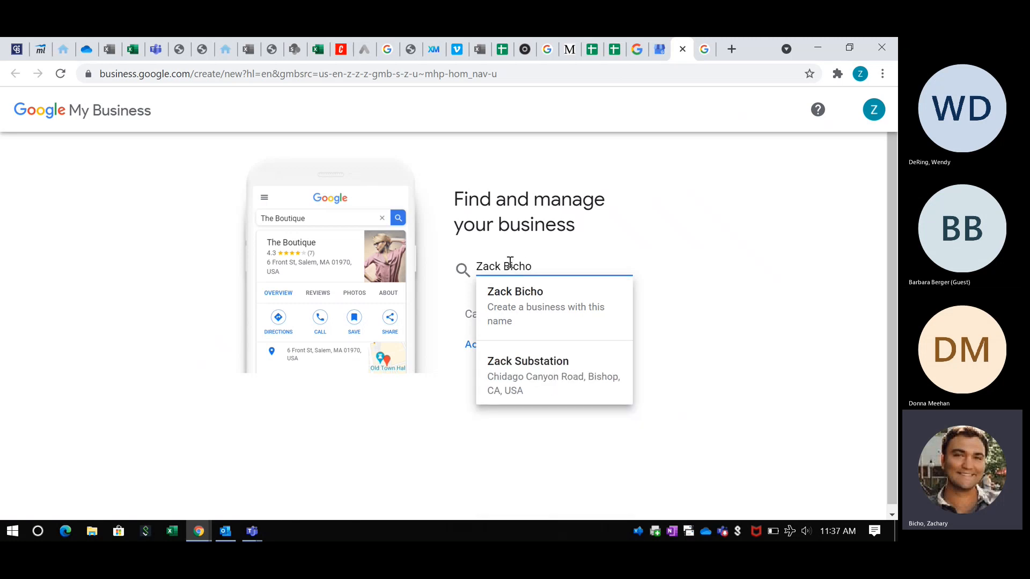
{"action": "type", "text": " Col"}
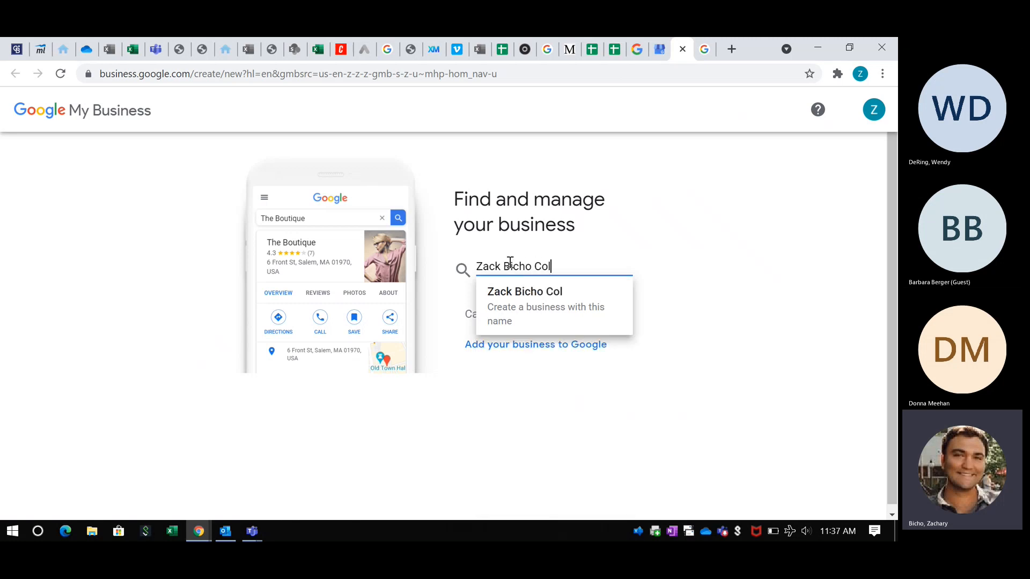
{"action": "type", "text": "dwell Banker"}
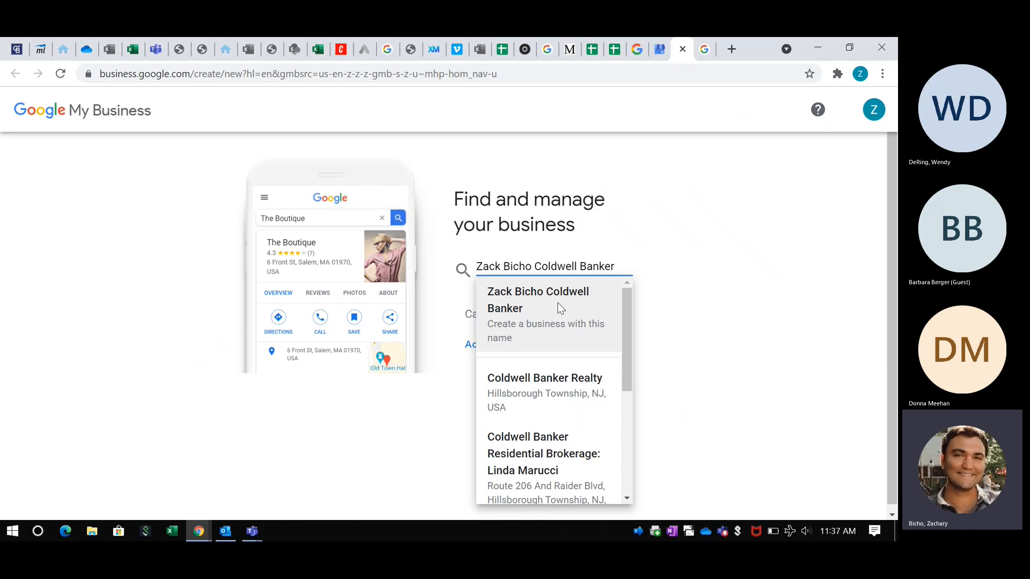
{"action": "scroll", "coordinate": [542, 377], "scroll_direction": "down", "scroll_amount": 3}
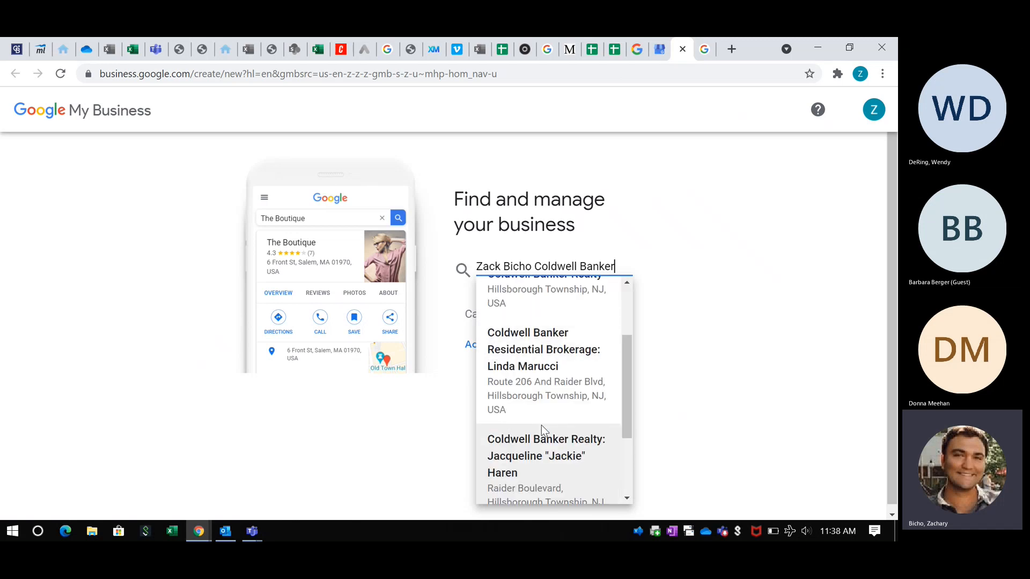
{"action": "scroll", "coordinate": [542, 426], "scroll_direction": "down", "scroll_amount": 1}
{"action": "scroll", "coordinate": [555, 408], "scroll_direction": "up", "scroll_amount": 4}
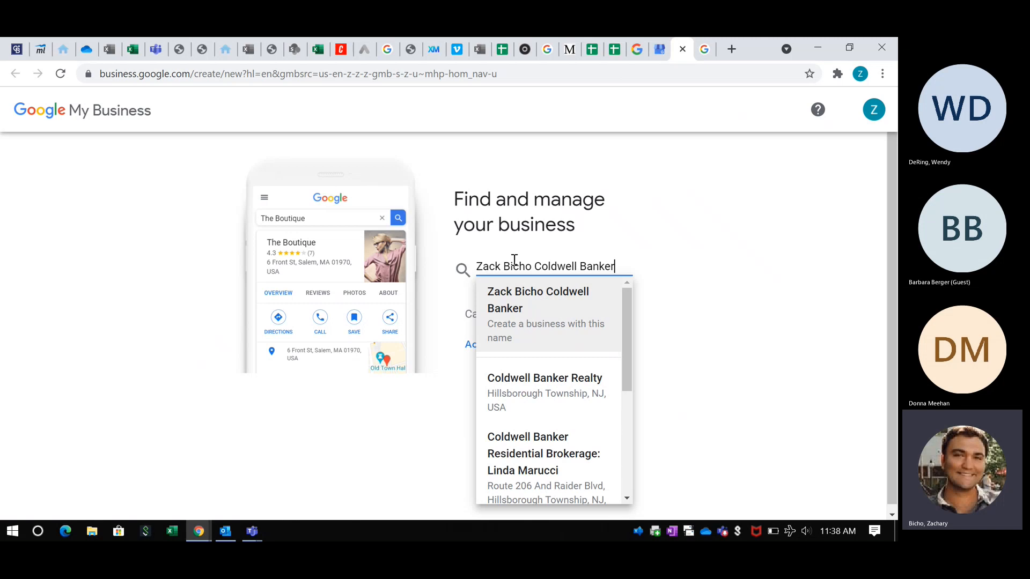
{"action": "left_click", "coordinate": [539, 300]}
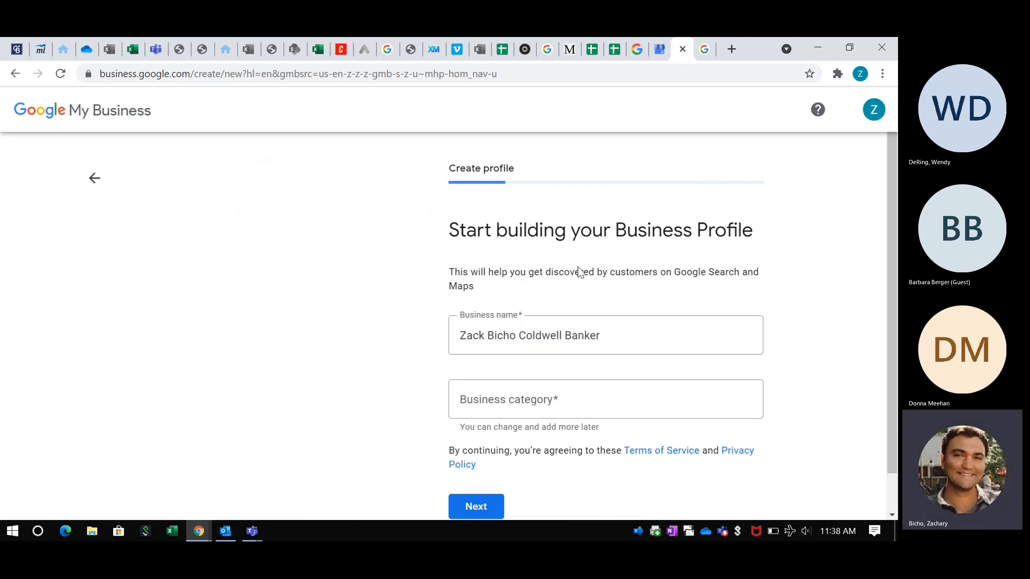
- Set the business category to Real estate agents and continue
{"action": "scroll", "coordinate": [496, 298], "scroll_direction": "down", "scroll_amount": 1}
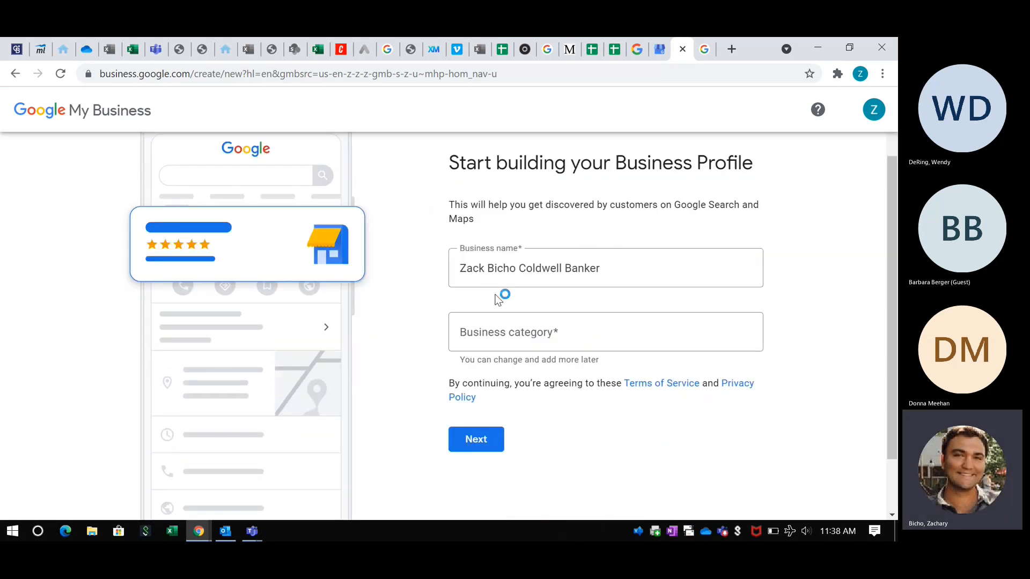
{"action": "left_click", "coordinate": [489, 326]}
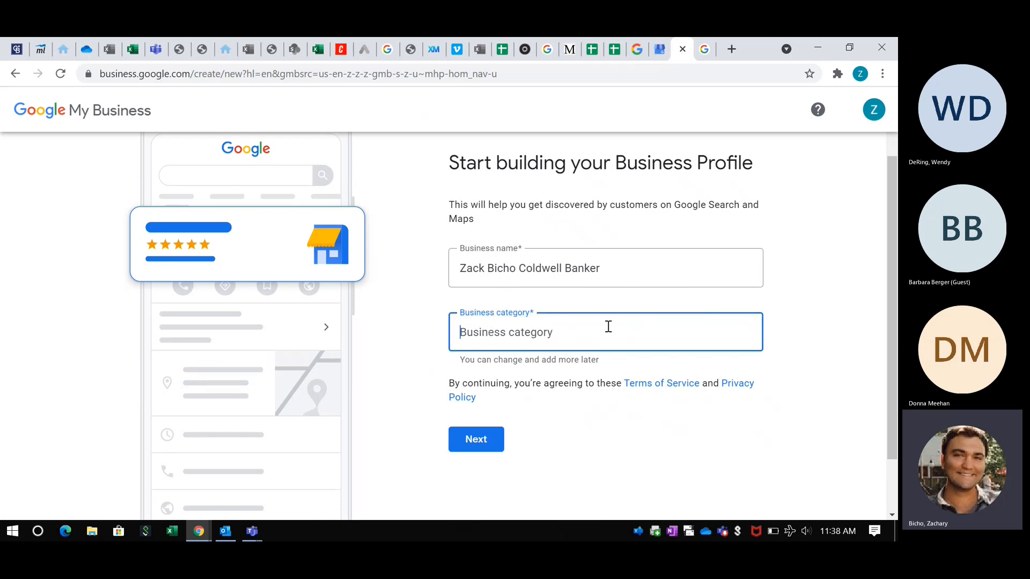
{"action": "type", "text": "Rea"}
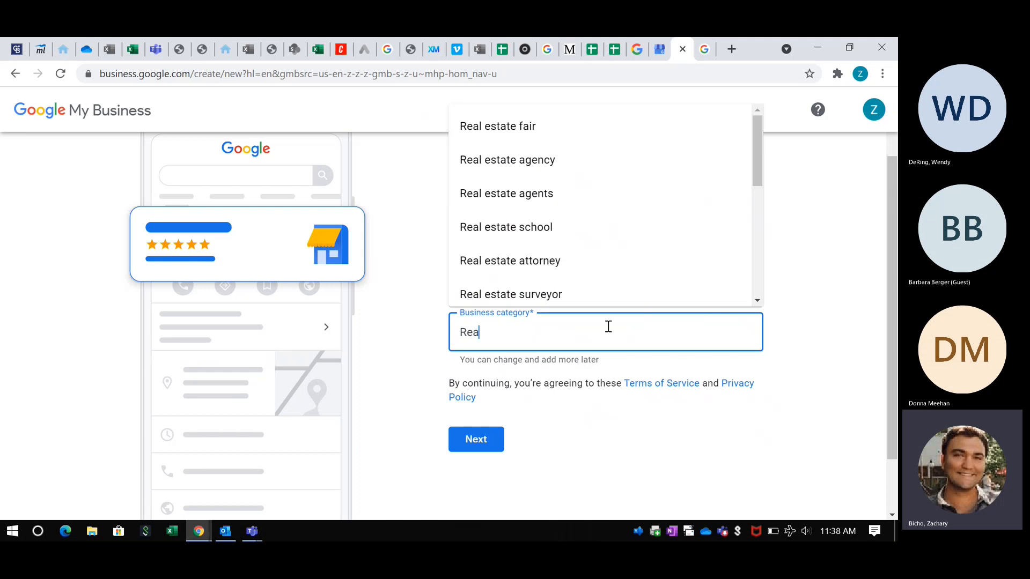
{"action": "type", "text": "l"}
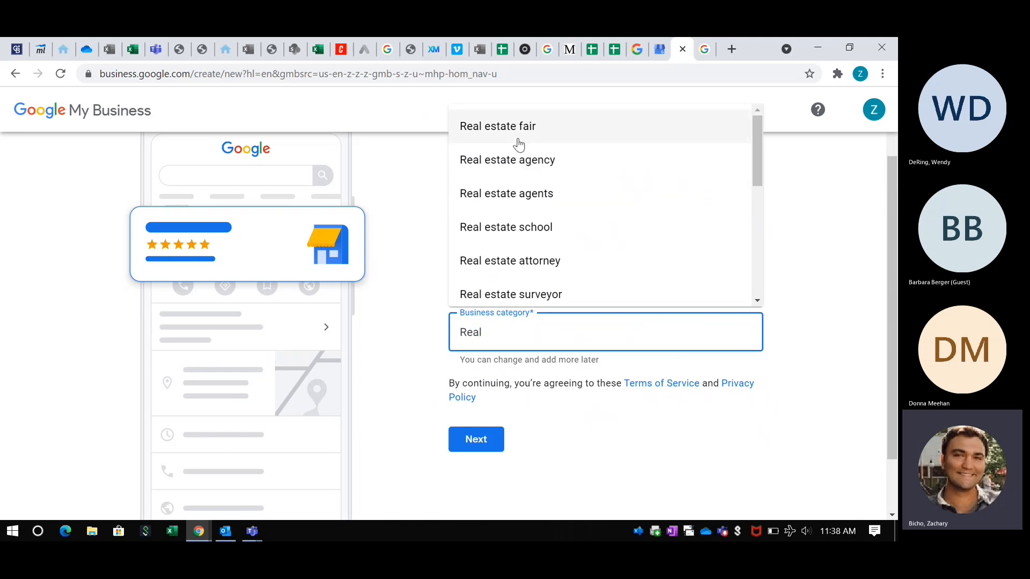
{"action": "left_click", "coordinate": [521, 198]}
{"action": "left_click", "coordinate": [479, 437]}
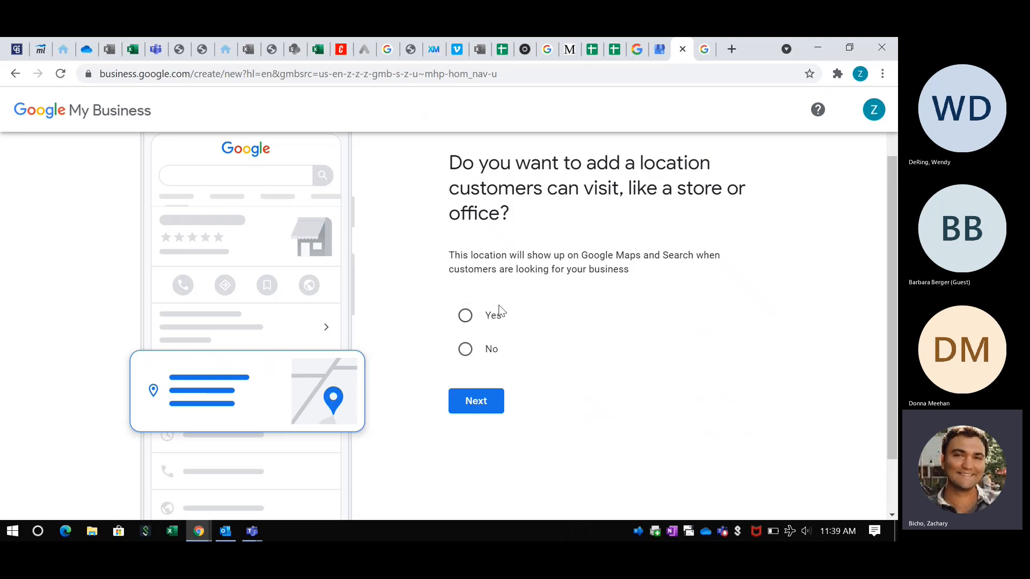
- Close Carvel's details, view and close The Ice House listing, then return to profile setup
{"action": "left_click", "coordinate": [716, 54]}
{"action": "scroll", "coordinate": [665, 306], "scroll_direction": "up", "scroll_amount": 2}
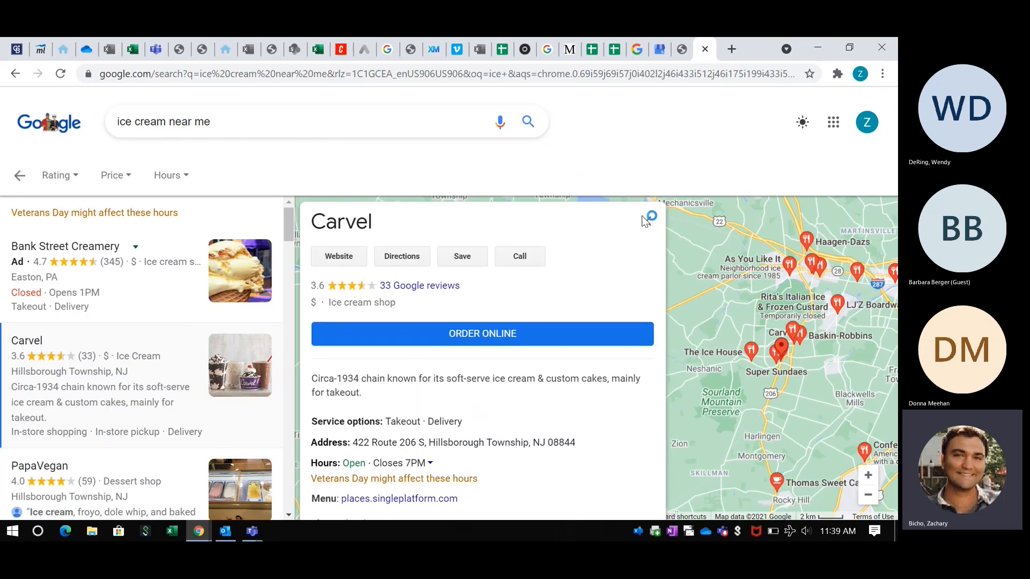
{"action": "left_click", "coordinate": [646, 217]}
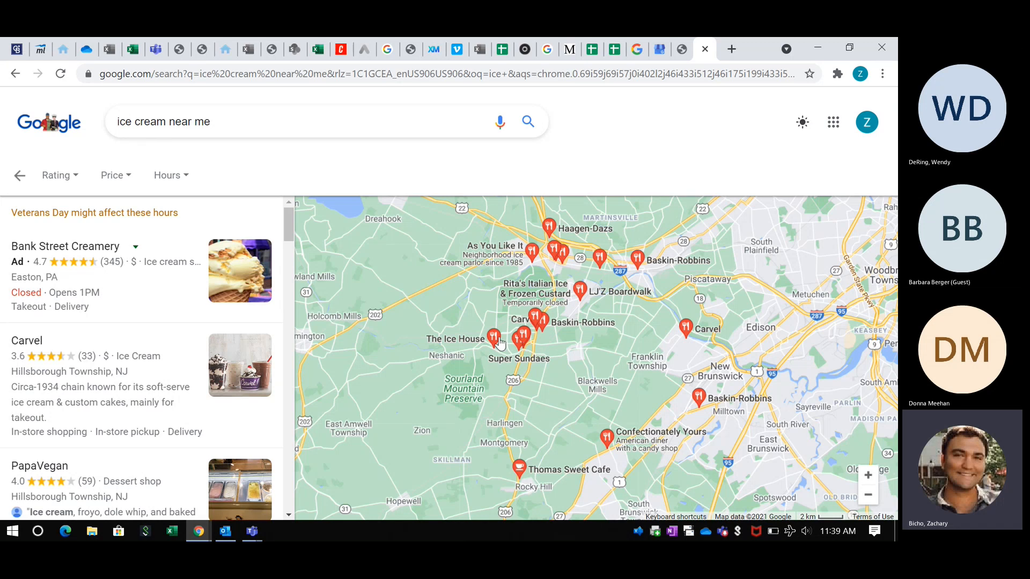
{"action": "mouse_move", "coordinate": [497, 343]}
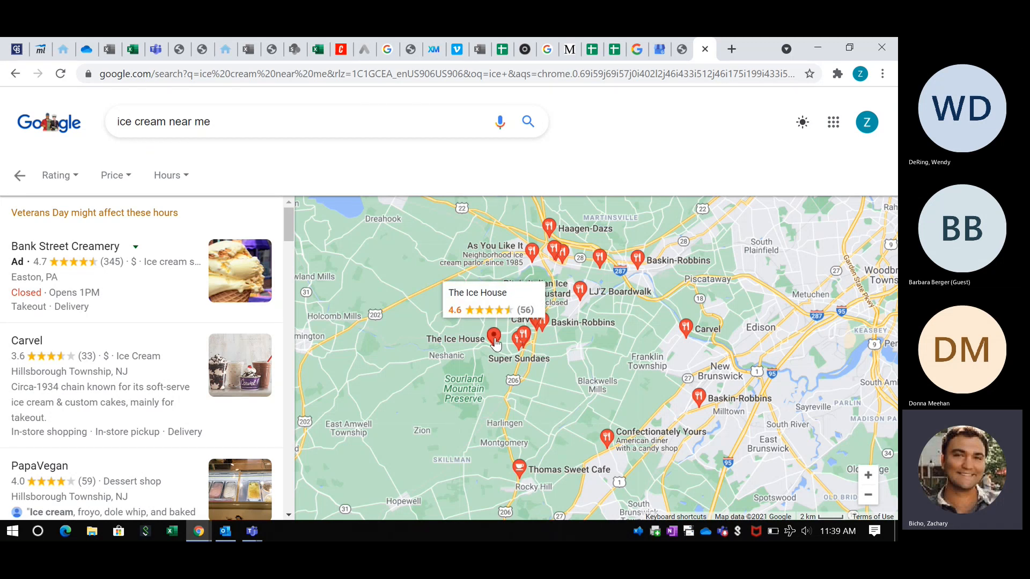
{"action": "left_click", "coordinate": [494, 339]}
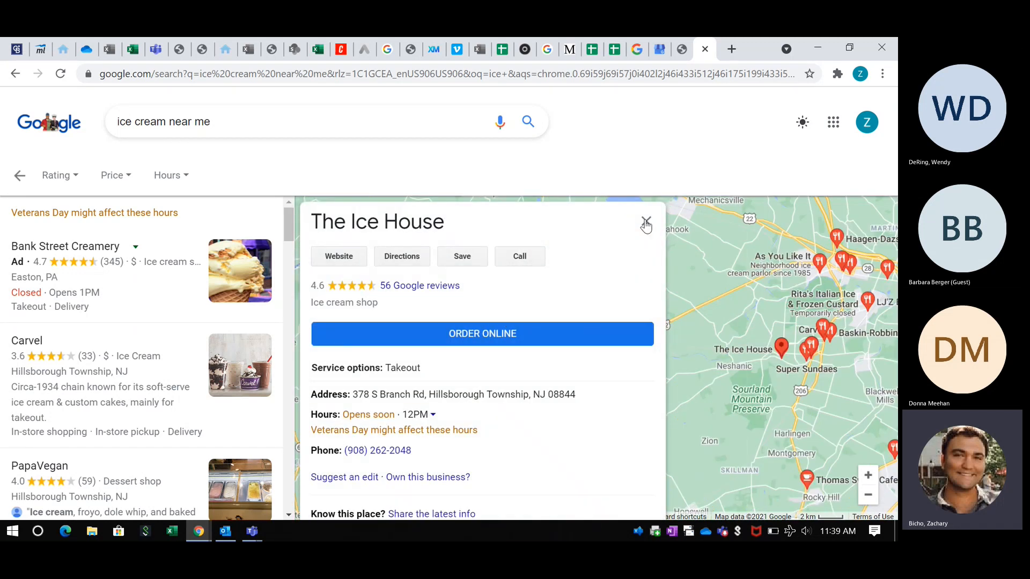
{"action": "left_click", "coordinate": [646, 224]}
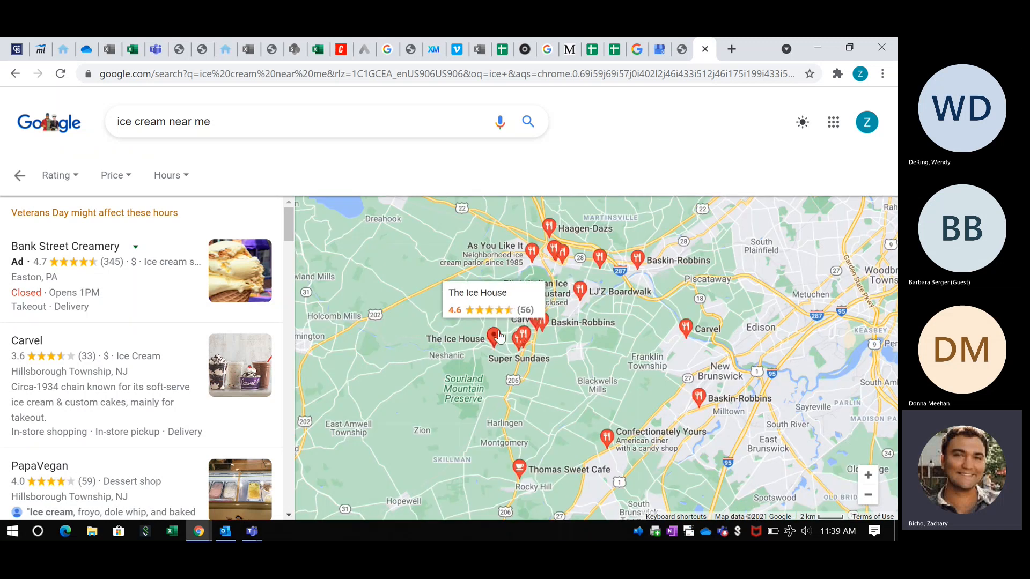
{"action": "left_click", "coordinate": [659, 54]}
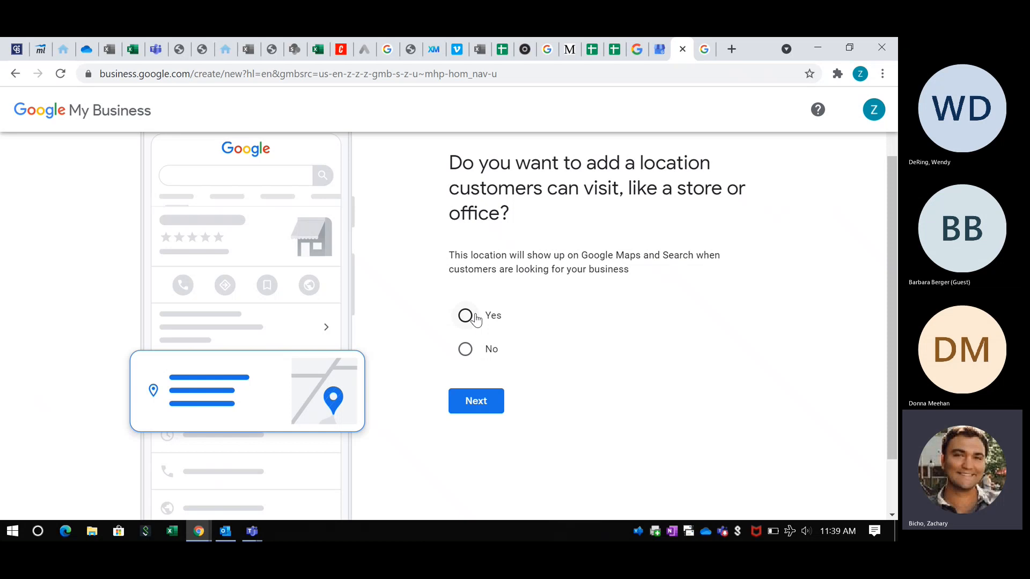
- Answer No to adding a customer-visitable location and continue
{"action": "left_click", "coordinate": [464, 354]}
{"action": "left_click", "coordinate": [704, 50]}
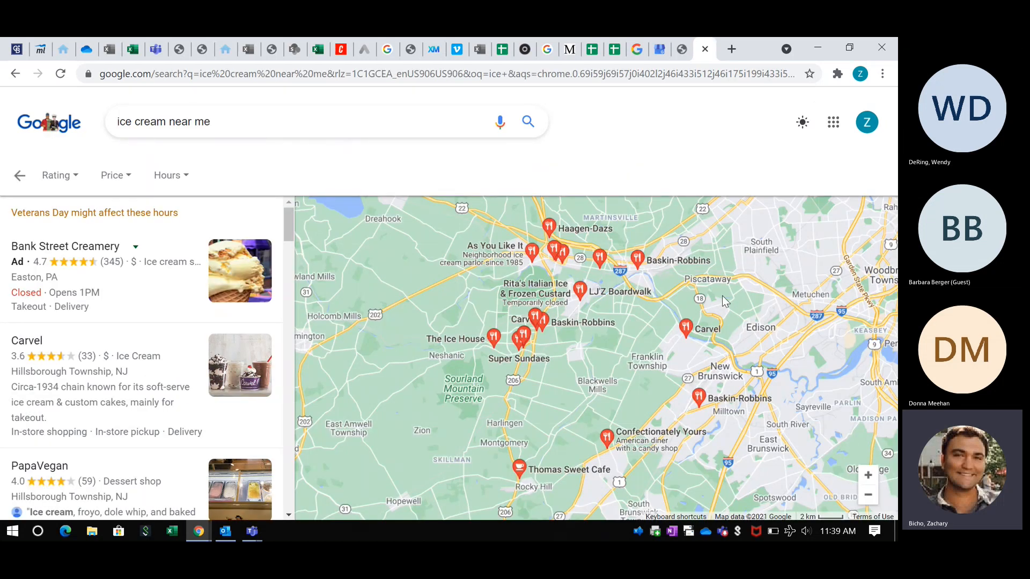
{"action": "left_click", "coordinate": [681, 49]}
{"action": "left_click", "coordinate": [476, 401]}
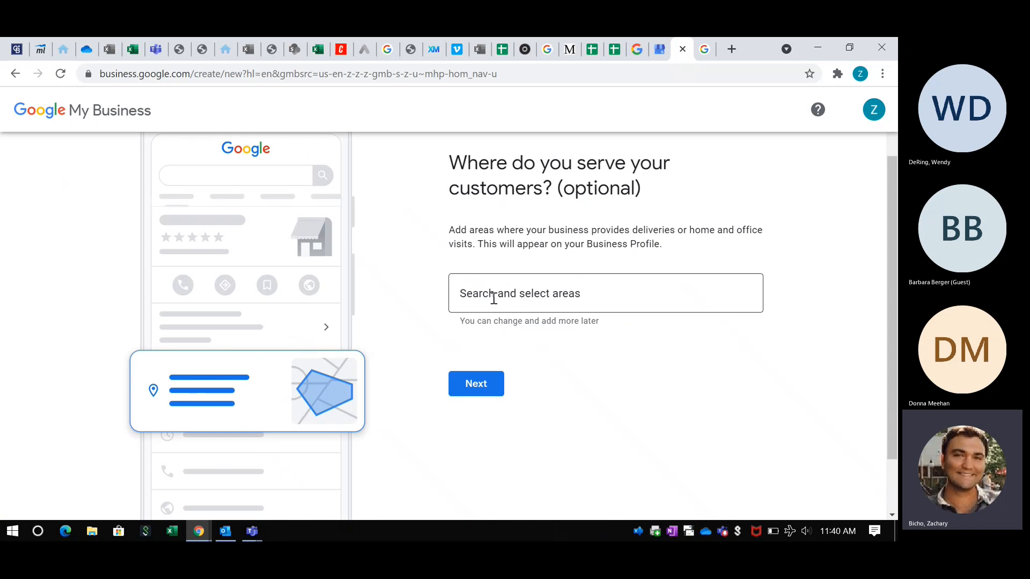
- Add Cranbury, Princeton and Freehold, NJ as service areas
{"action": "left_click", "coordinate": [494, 298]}
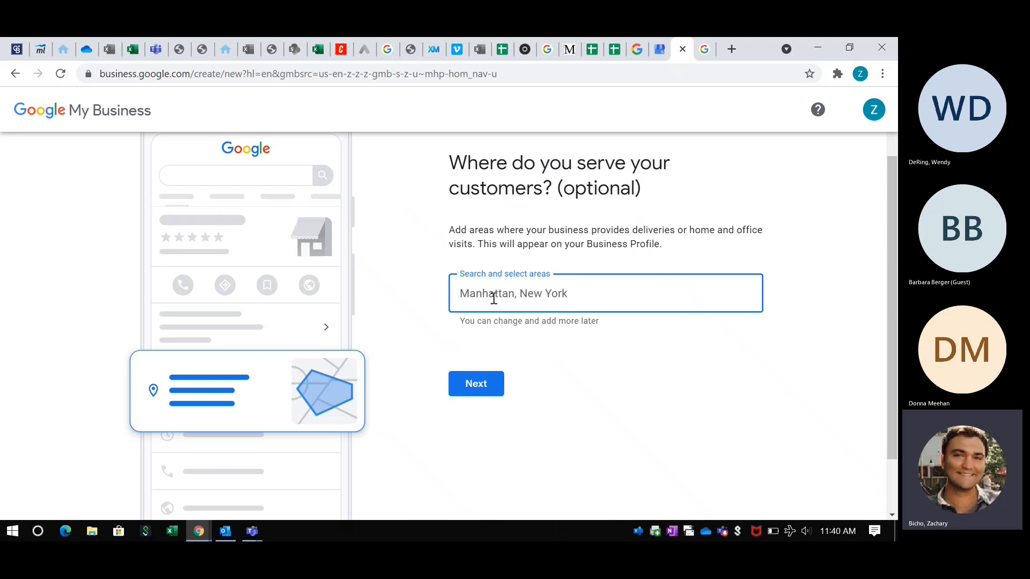
{"action": "type", "text": "Cranbury"}
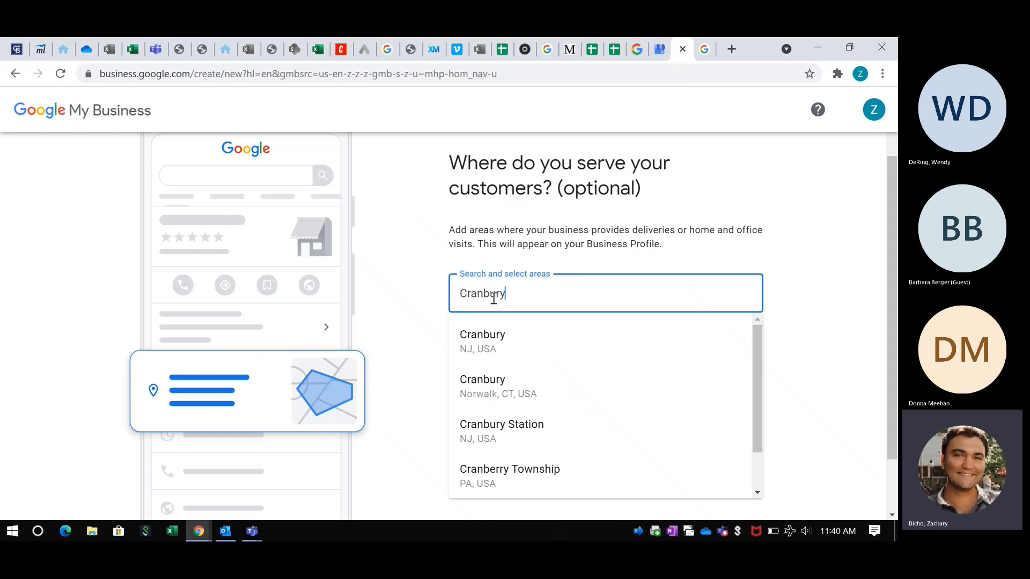
{"action": "left_click", "coordinate": [489, 337]}
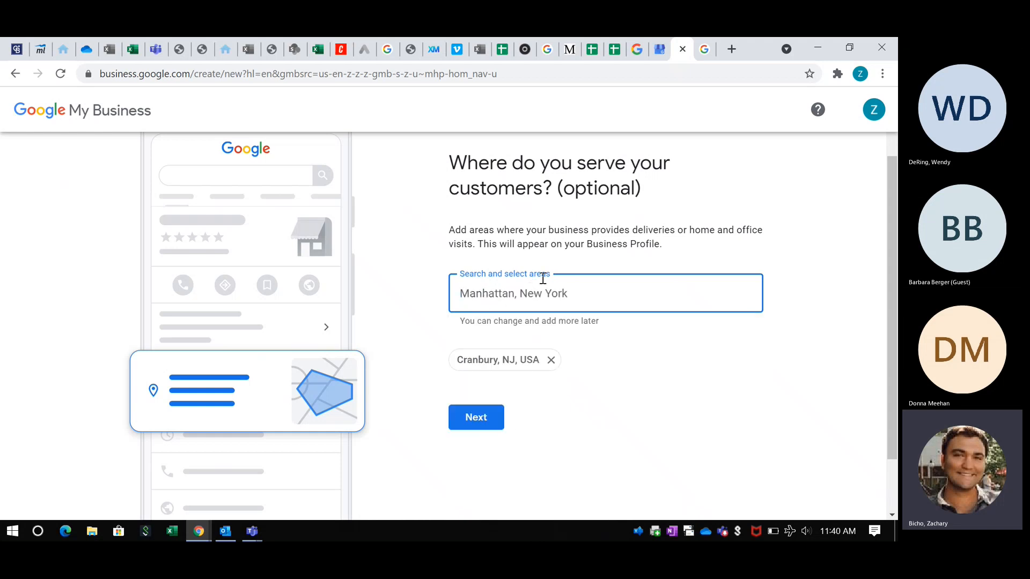
{"action": "type", "text": "Pri"}
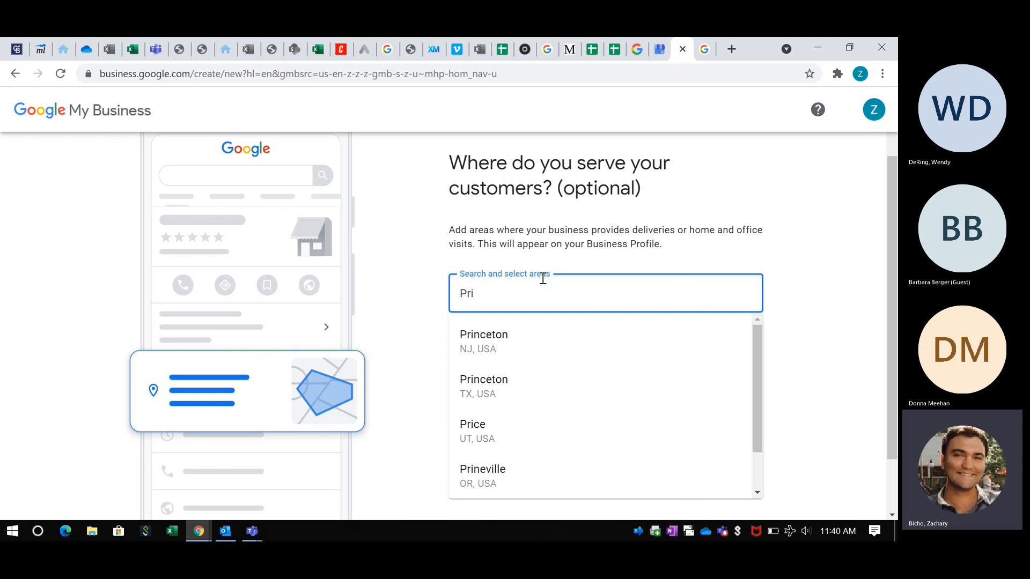
{"action": "left_click", "coordinate": [501, 336]}
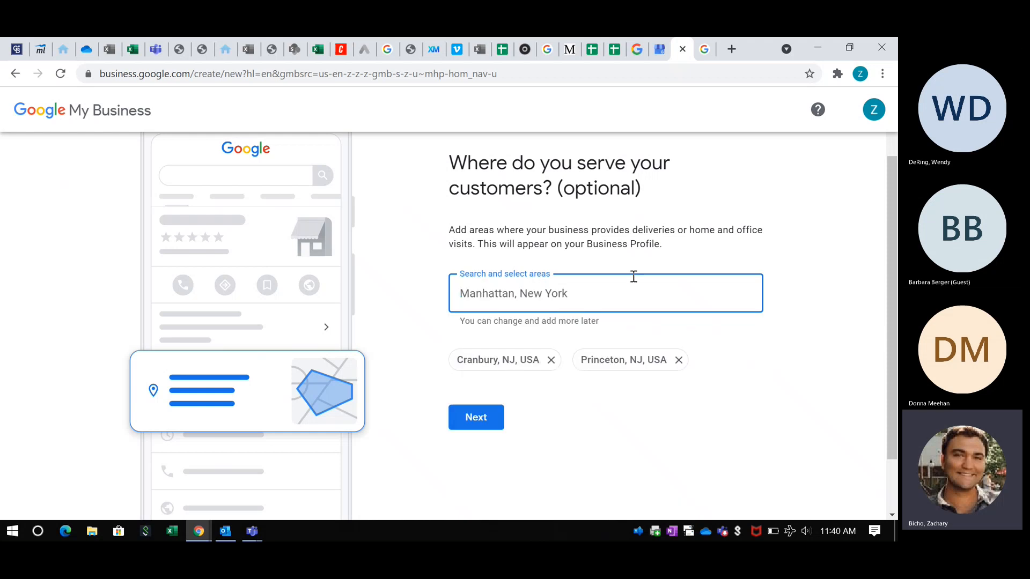
{"action": "type", "text": "Fr"}
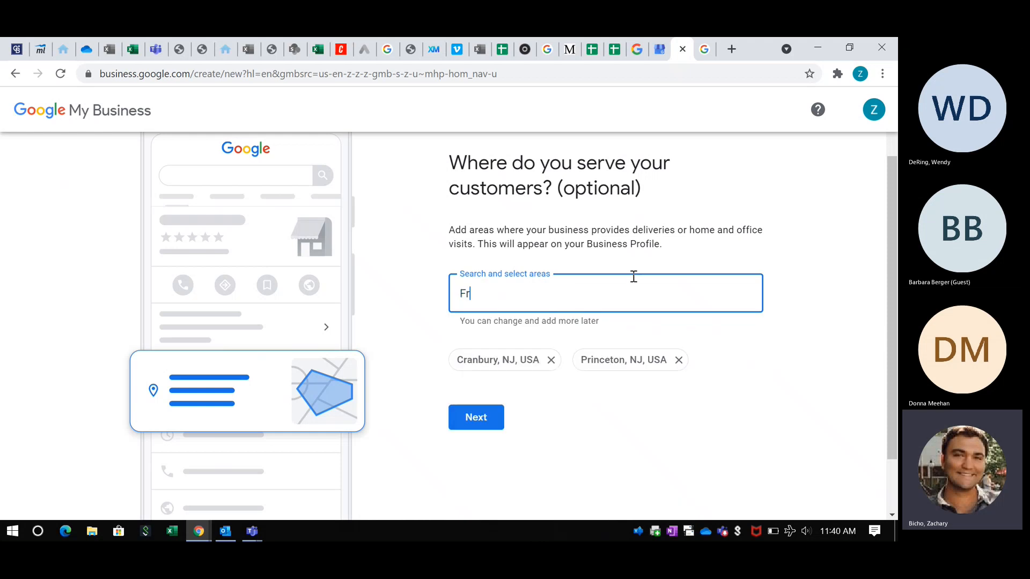
{"action": "type", "text": "eehold"}
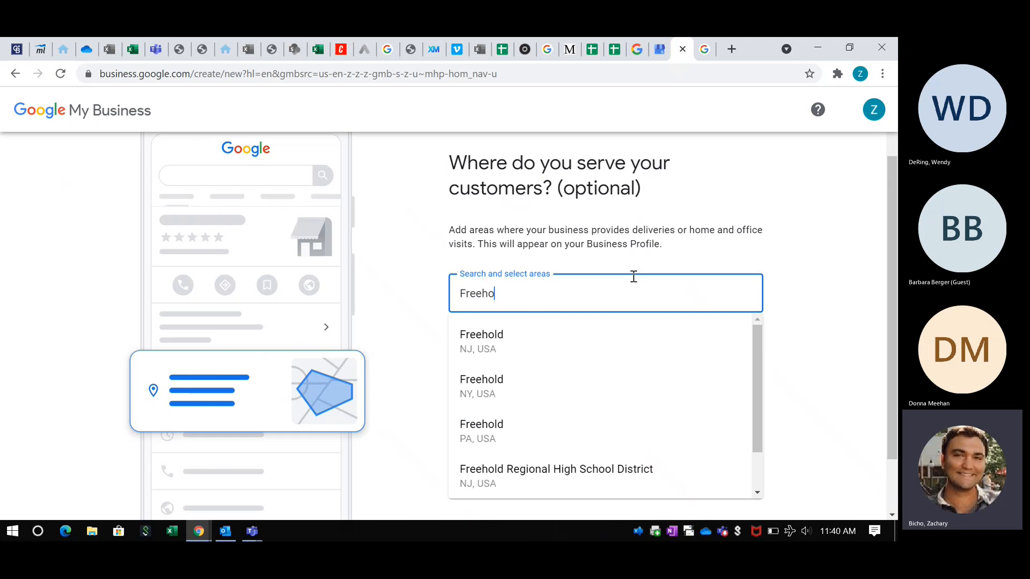
{"action": "left_click", "coordinate": [554, 335]}
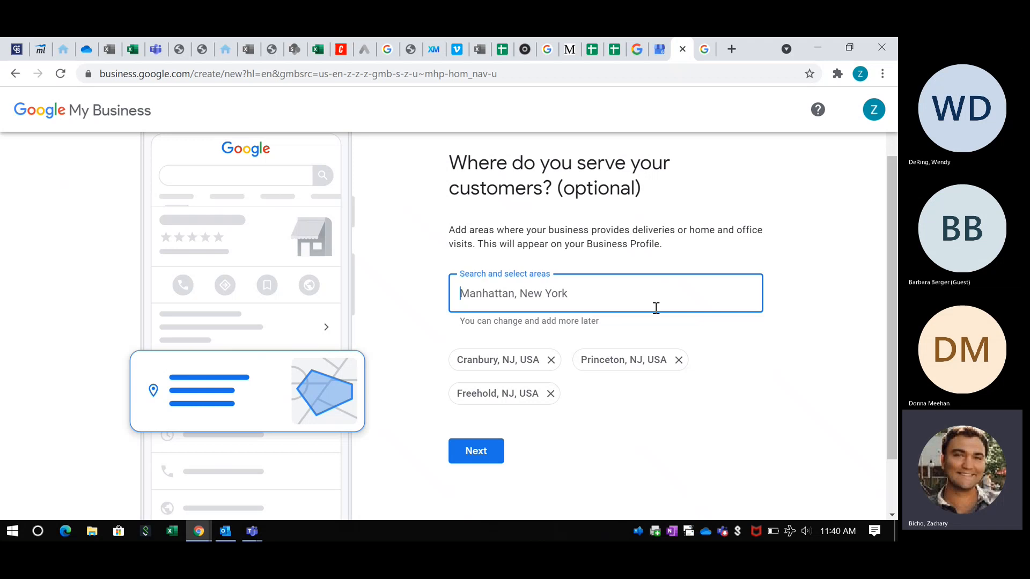
{"action": "left_click", "coordinate": [705, 39]}
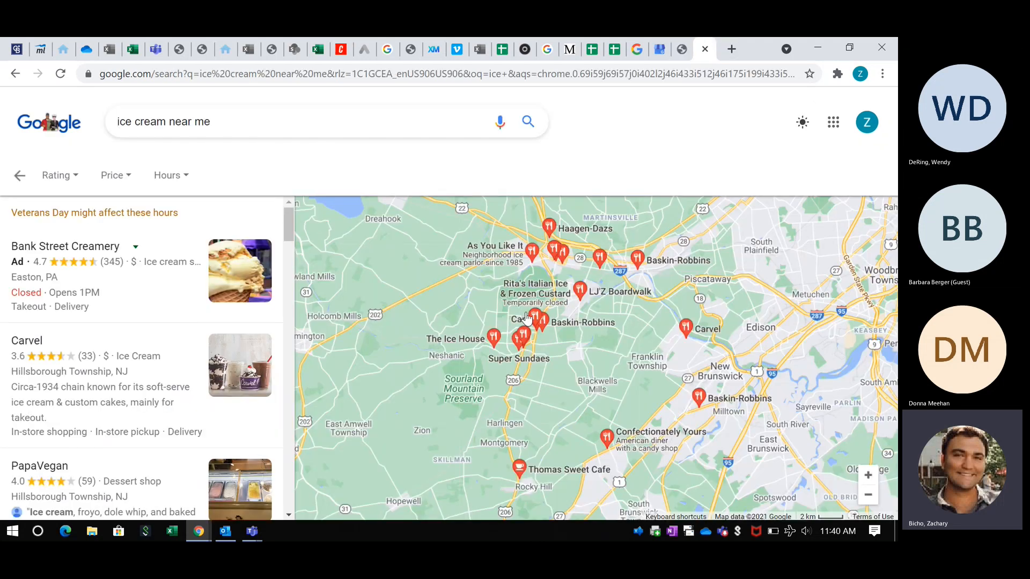
{"action": "mouse_move", "coordinate": [493, 338]}
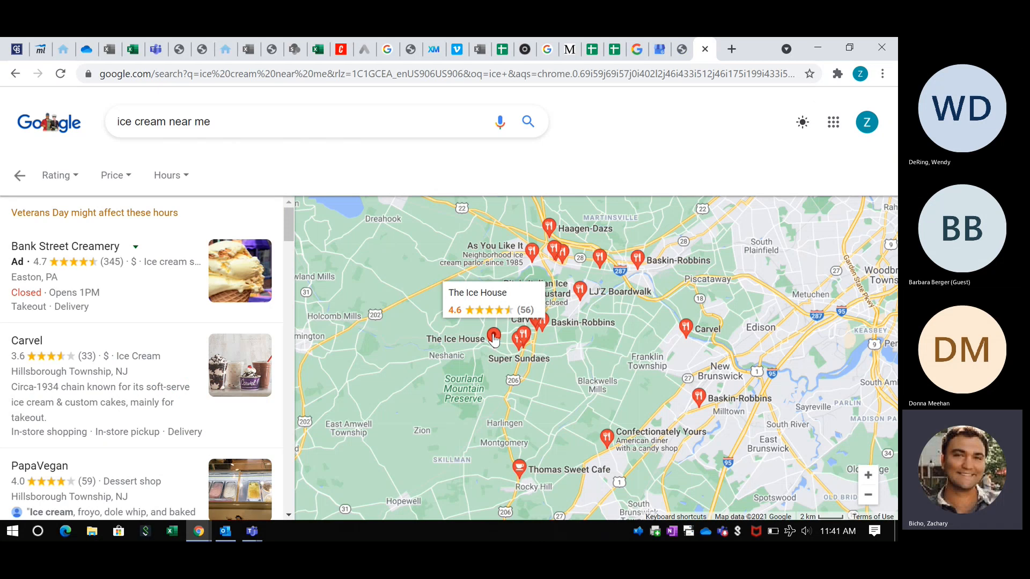
{"action": "mouse_move", "coordinate": [510, 368]}
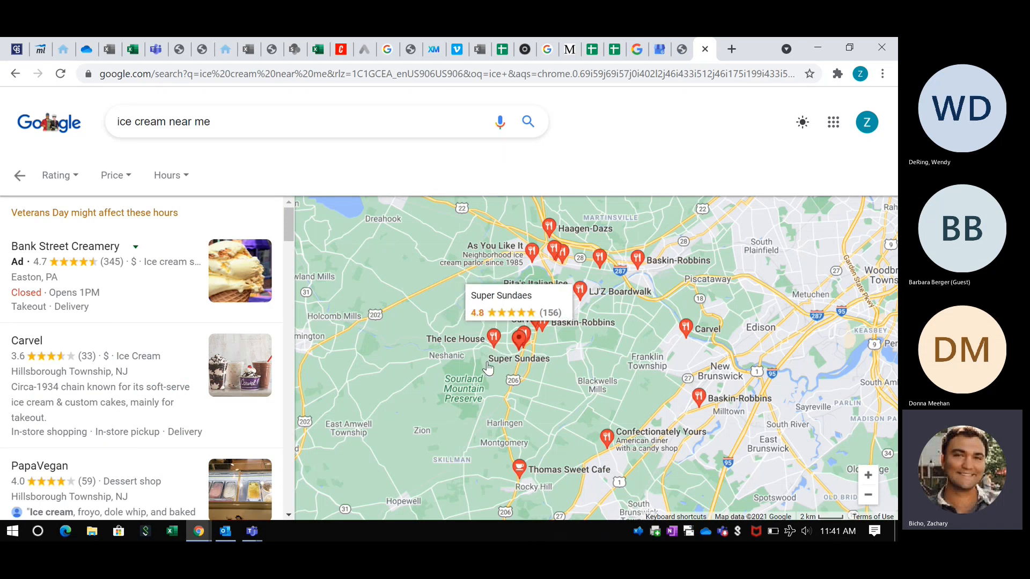
{"action": "left_click", "coordinate": [682, 49]}
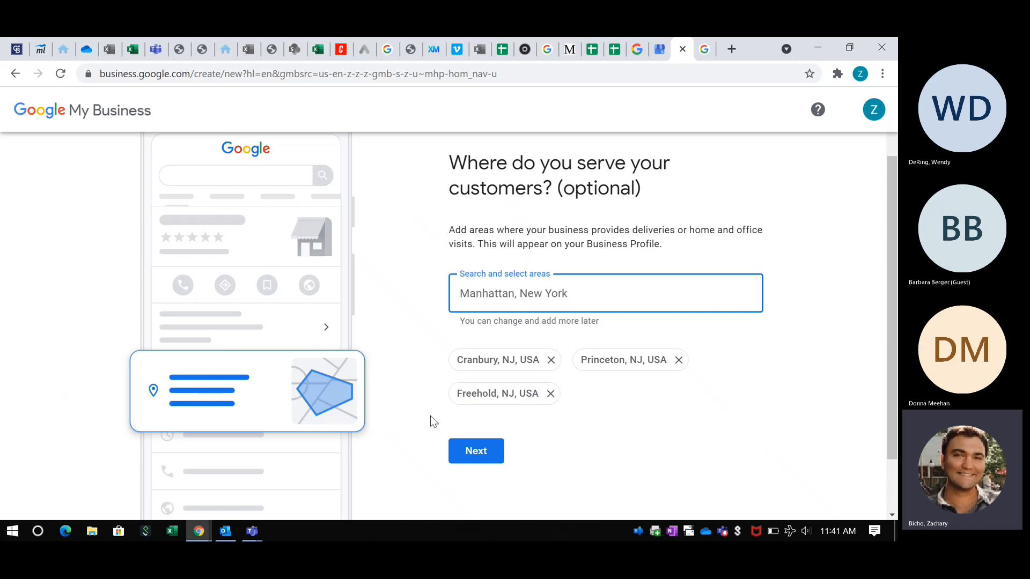
- Continue to contact info and fill in the suggested business phone number
{"action": "left_click", "coordinate": [475, 450]}
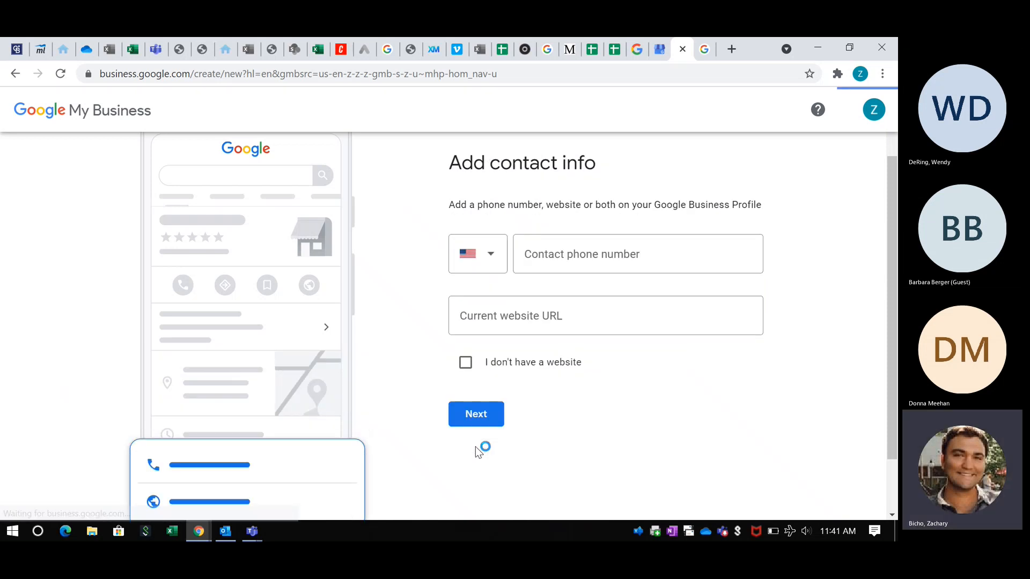
{"action": "left_click", "coordinate": [585, 261]}
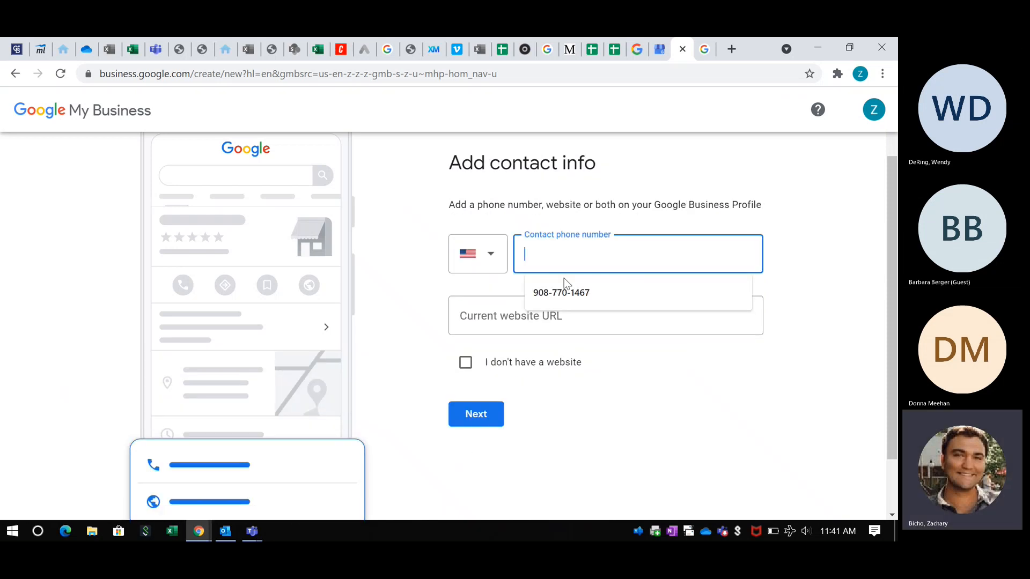
{"action": "left_click", "coordinate": [530, 289]}
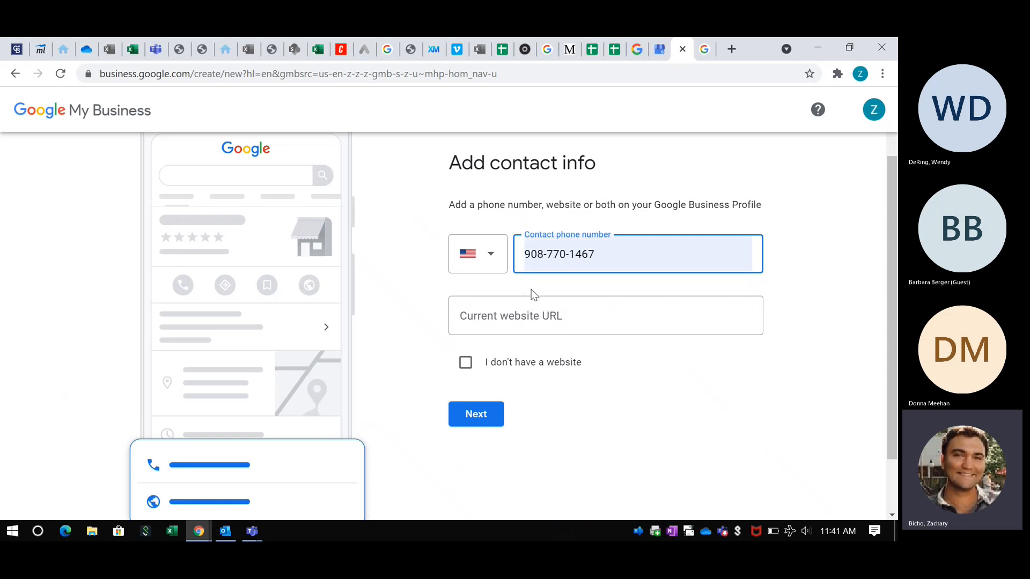
- Copy the Coldwell Banker site address and paste it as the current website URL
{"action": "left_click", "coordinate": [535, 307]}
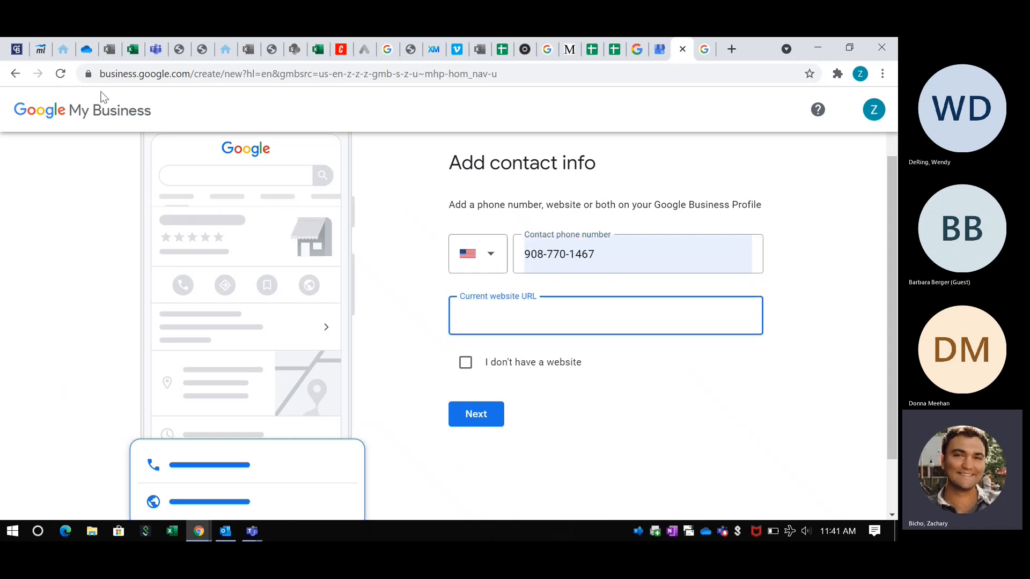
{"action": "left_click", "coordinate": [63, 49]}
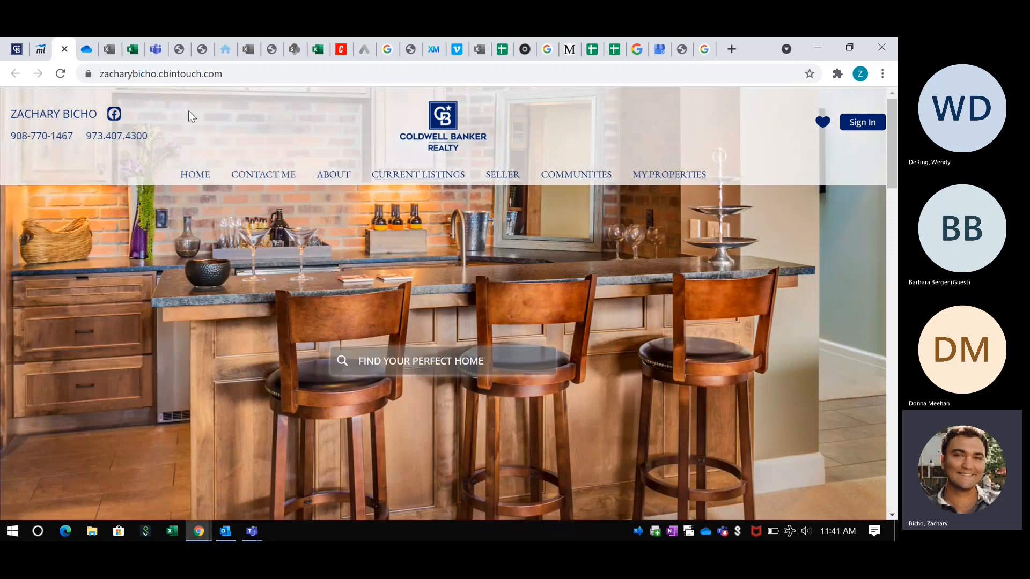
{"action": "left_click", "coordinate": [207, 75]}
{"action": "key", "text": "ctrl+c"}
{"action": "left_click", "coordinate": [668, 50]}
{"action": "key", "text": "ctrl+v"}
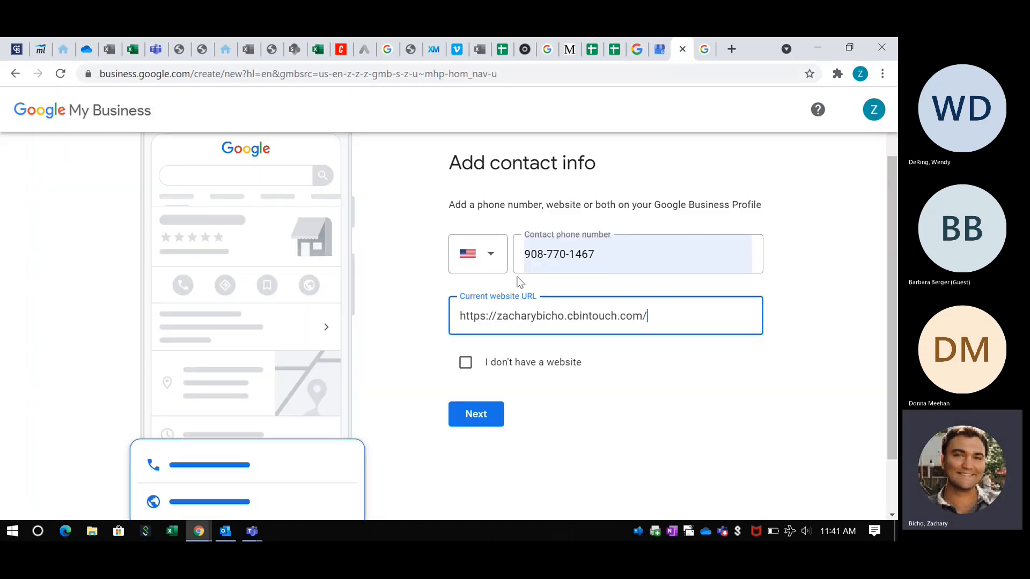
{"action": "left_click", "coordinate": [706, 352]}
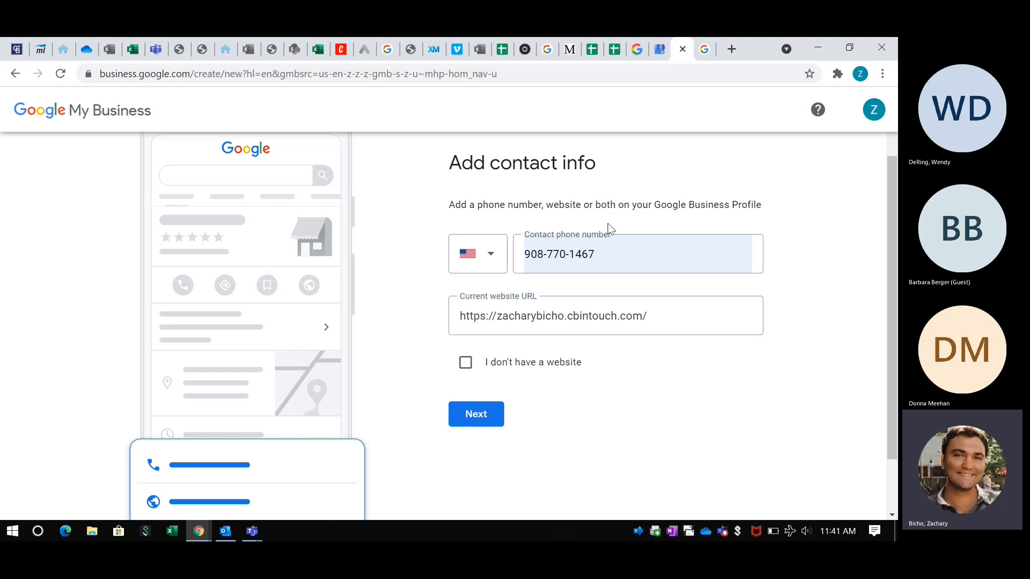
{"action": "left_click", "coordinate": [708, 41]}
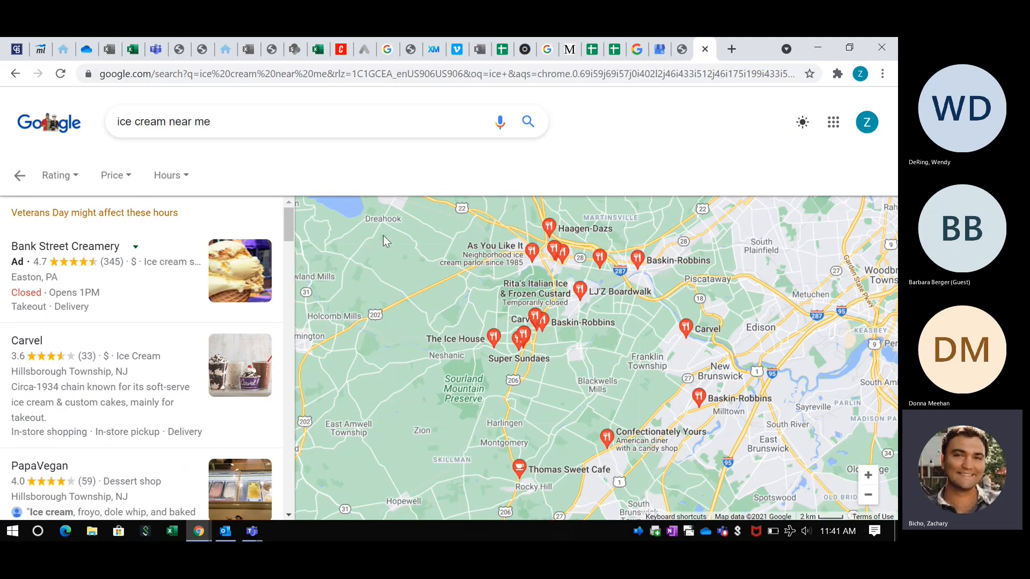
- Open the Bank Street Creamery listing, then return to the profile's contact info step
{"action": "left_click", "coordinate": [122, 295]}
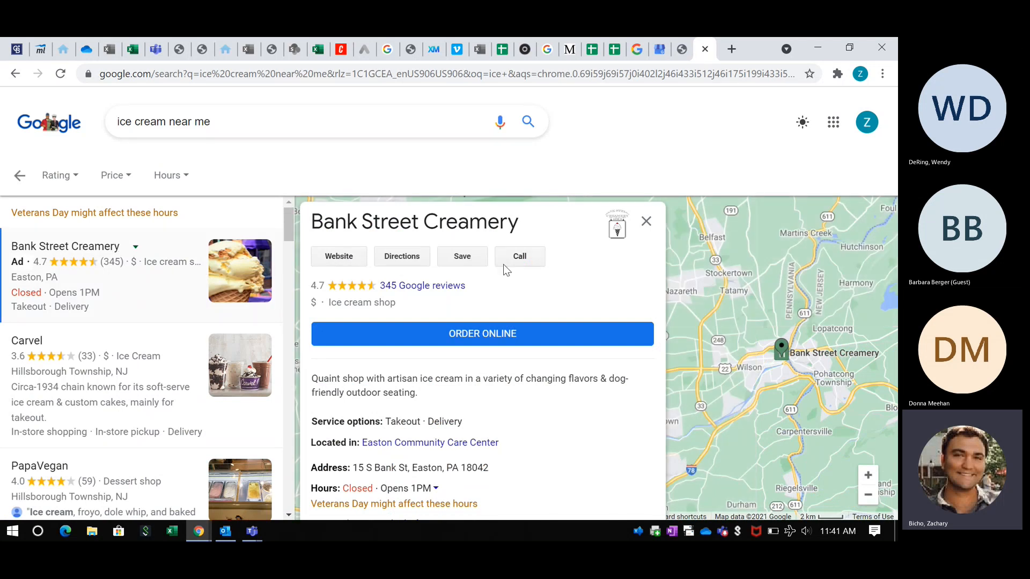
{"action": "scroll", "coordinate": [346, 437], "scroll_direction": "down", "scroll_amount": 1}
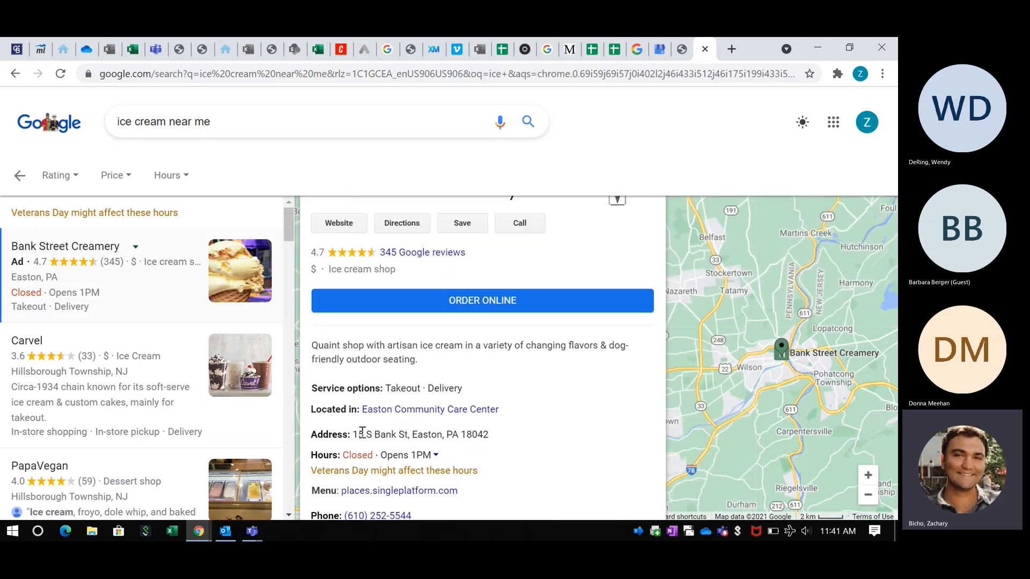
{"action": "left_click", "coordinate": [677, 49]}
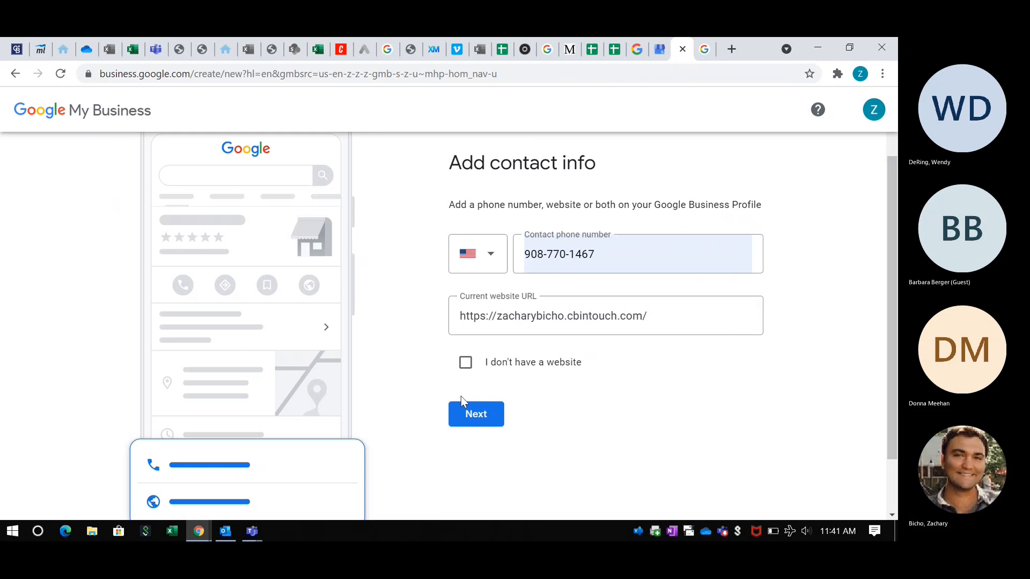
- Submit the contact info and fill the street address from the suggestion, without the unit
{"action": "left_click", "coordinate": [468, 415]}
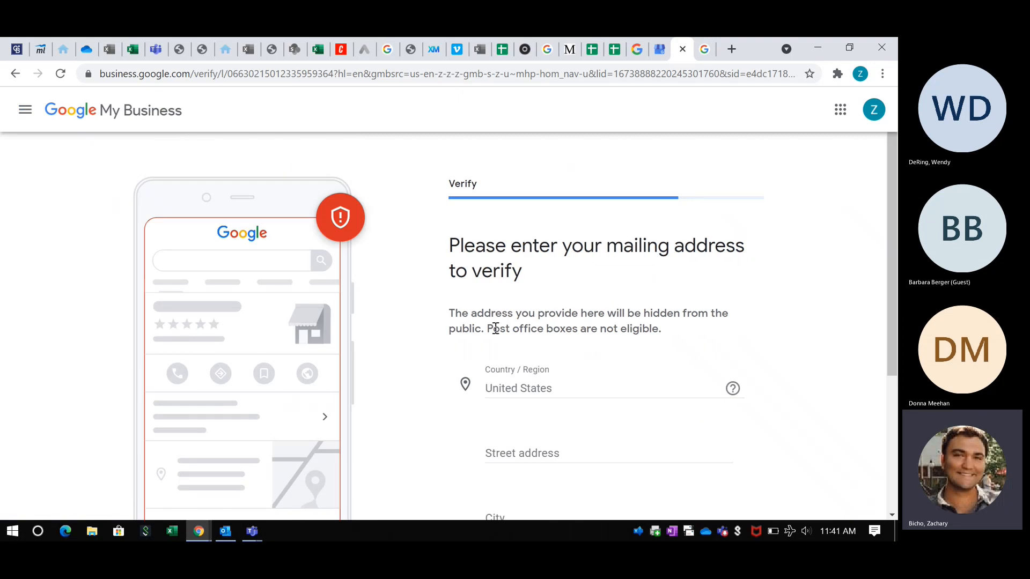
{"action": "scroll", "coordinate": [495, 328], "scroll_direction": "down", "scroll_amount": 2}
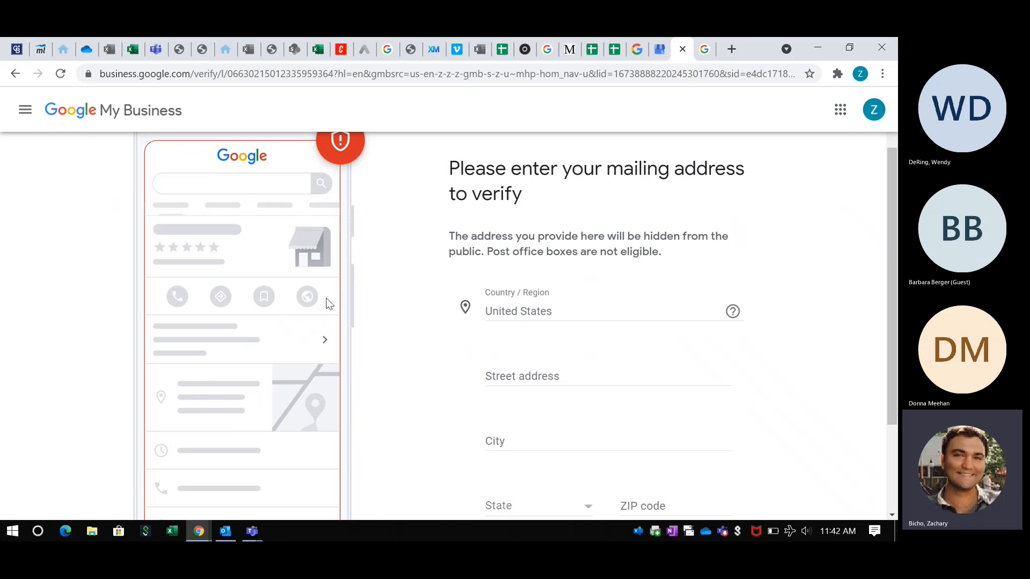
{"action": "scroll", "coordinate": [425, 262], "scroll_direction": "down", "scroll_amount": 3}
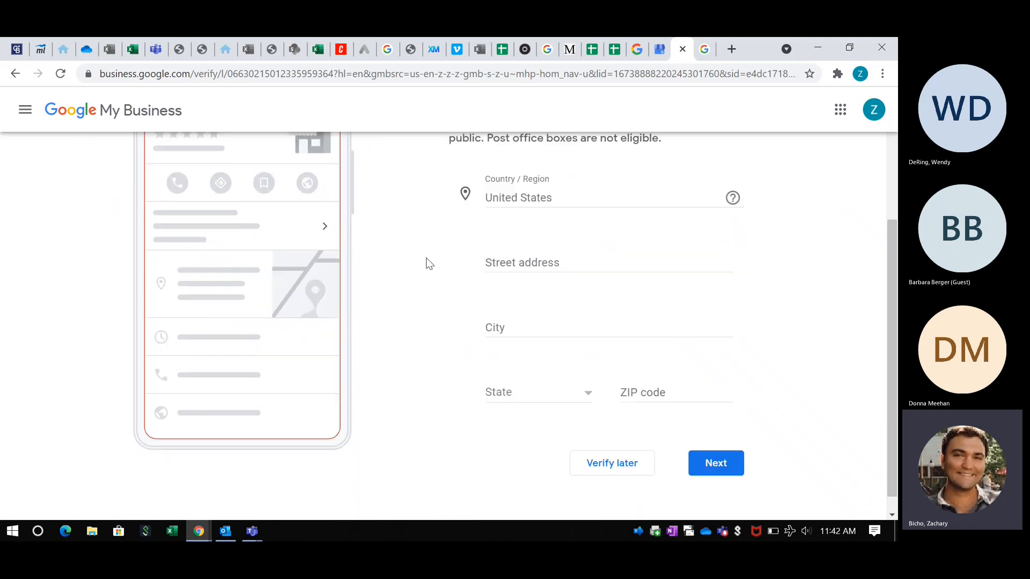
{"action": "left_click", "coordinate": [543, 256]}
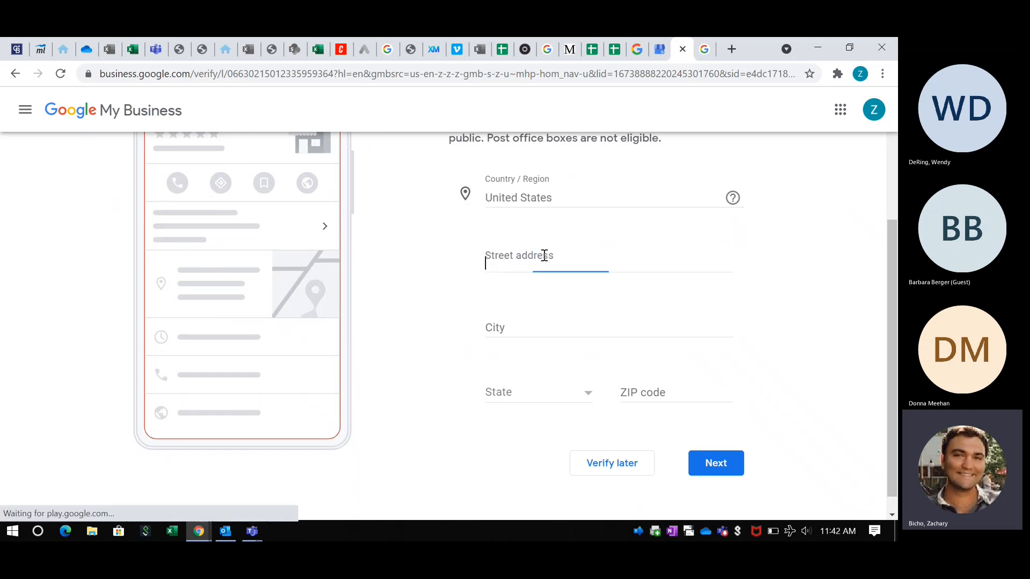
{"action": "left_click", "coordinate": [542, 292]}
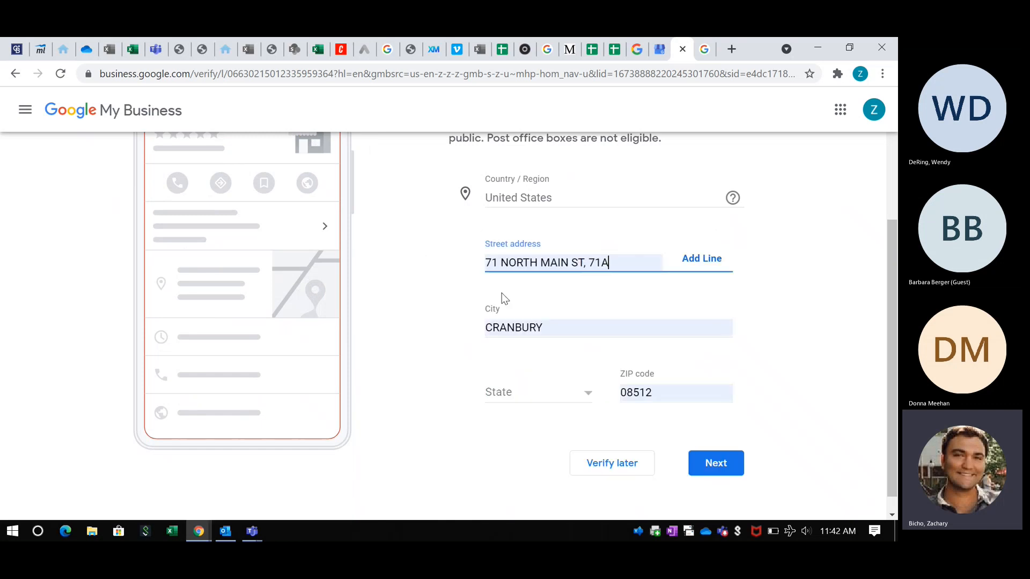
{"action": "key", "text": "BackSpace"}
{"action": "key", "text": "BackSpace"}
{"action": "key", "text": "BackSpace"}
{"action": "key", "text": "BackSpace"}
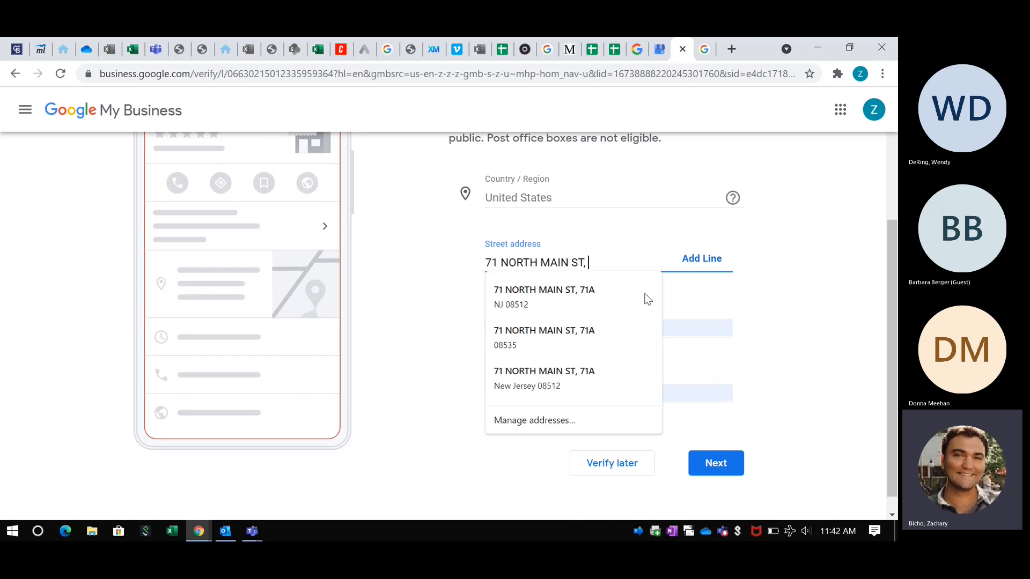
{"action": "left_click", "coordinate": [823, 278]}
- Set the state to New Jersey and submit the mailing address
{"action": "scroll", "coordinate": [590, 362], "scroll_direction": "down", "scroll_amount": 1}
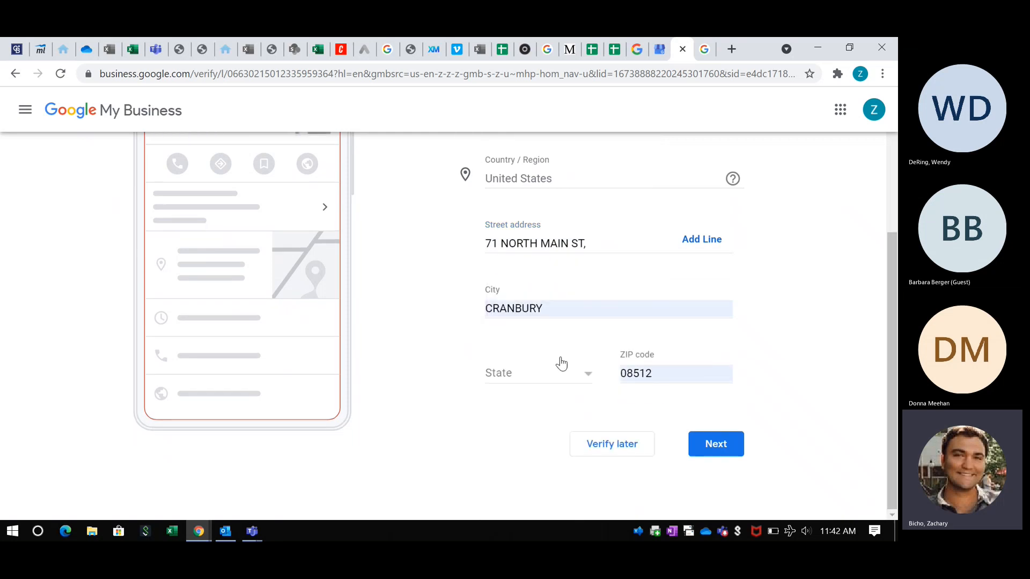
{"action": "left_click", "coordinate": [556, 373]}
{"action": "scroll", "coordinate": [536, 434], "scroll_direction": "down", "scroll_amount": 15}
{"action": "scroll", "coordinate": [530, 435], "scroll_direction": "down", "scroll_amount": 5}
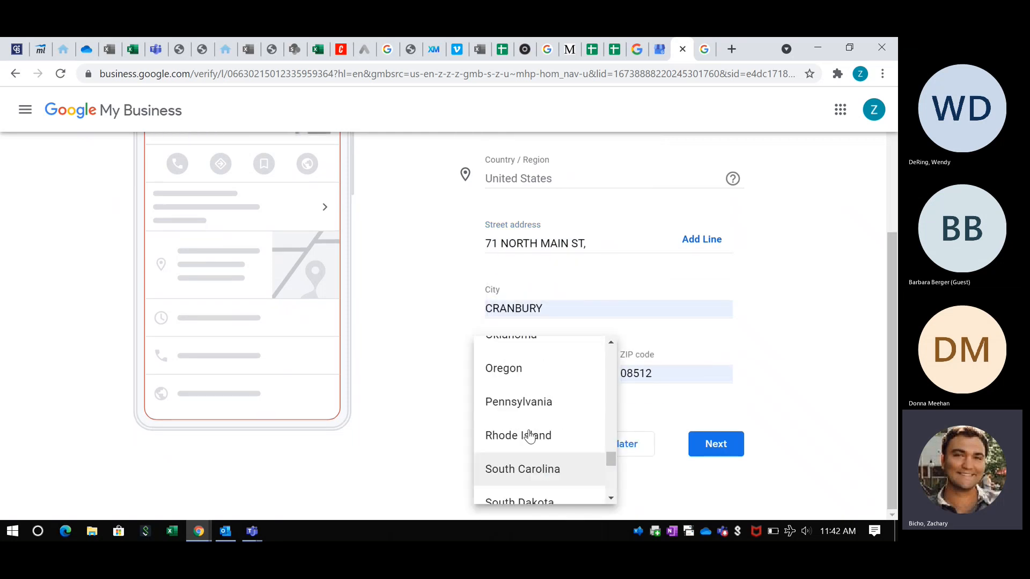
{"action": "scroll", "coordinate": [526, 432], "scroll_direction": "up", "scroll_amount": 5}
{"action": "left_click", "coordinate": [529, 415]}
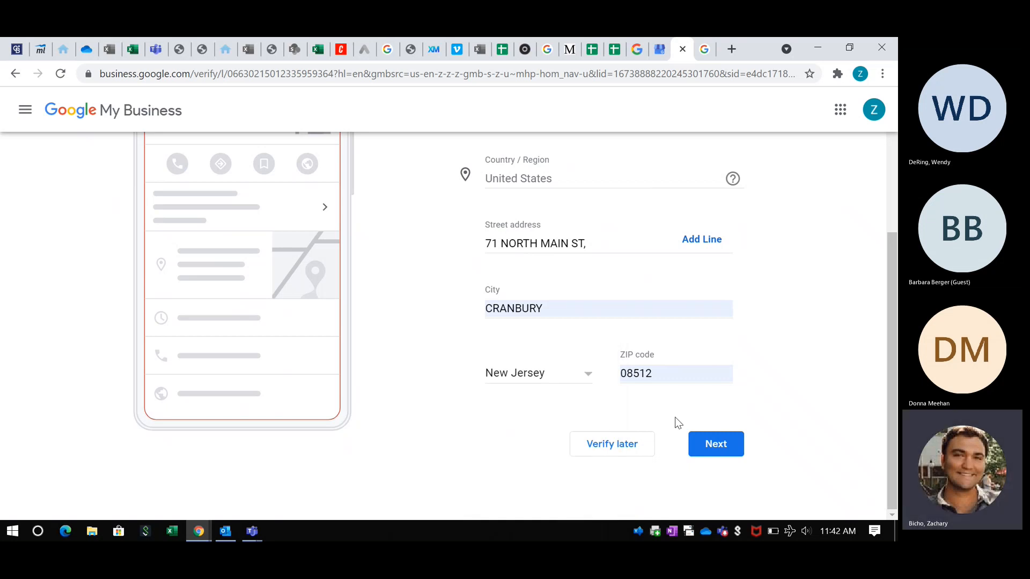
{"action": "left_click", "coordinate": [702, 443]}
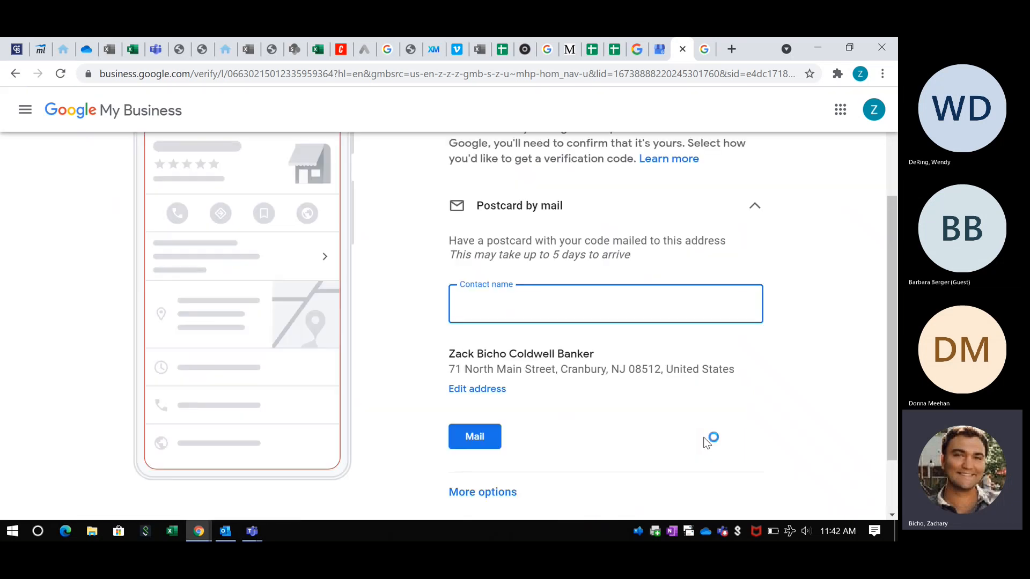
- Enter the contact's name and request the verification postcard by mail
{"action": "scroll", "coordinate": [647, 395], "scroll_direction": "up", "scroll_amount": 3}
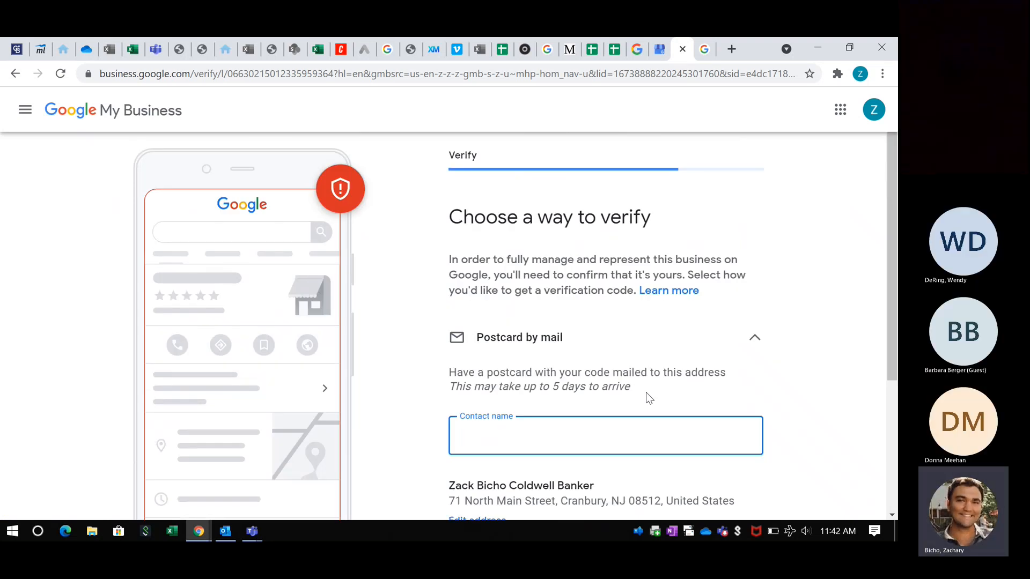
{"action": "scroll", "coordinate": [646, 395], "scroll_direction": "down", "scroll_amount": 2}
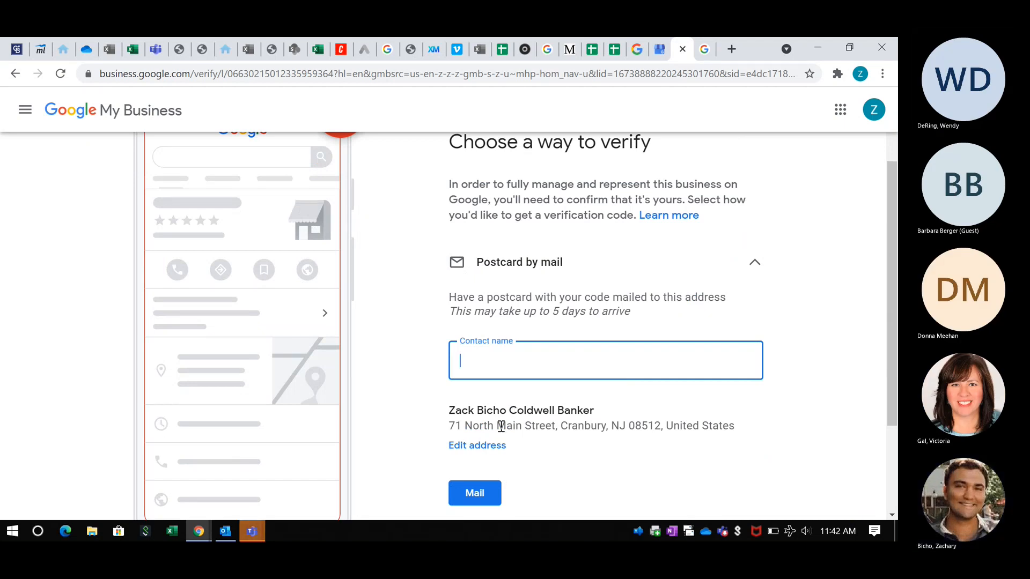
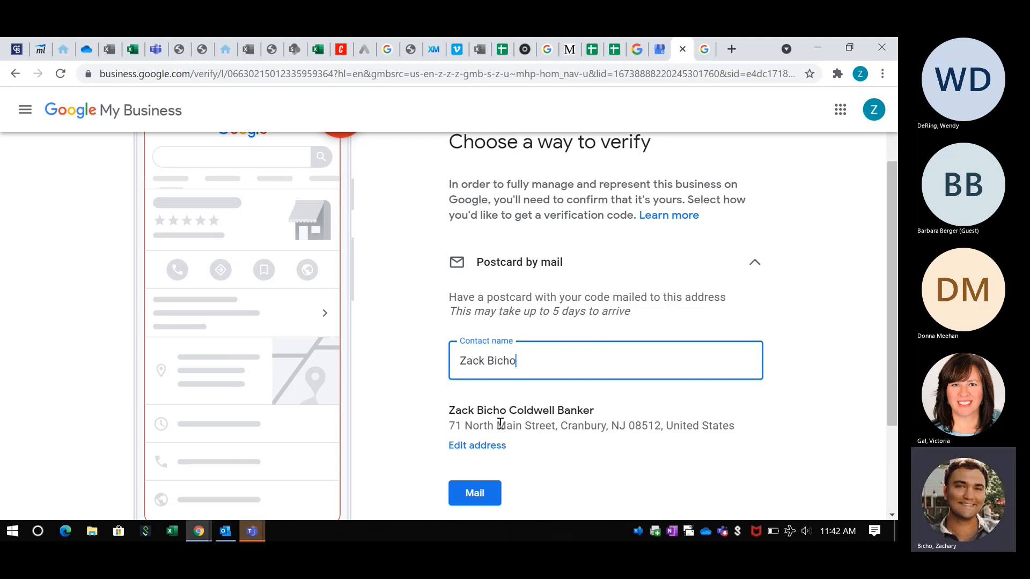
{"action": "left_click", "coordinate": [472, 499]}
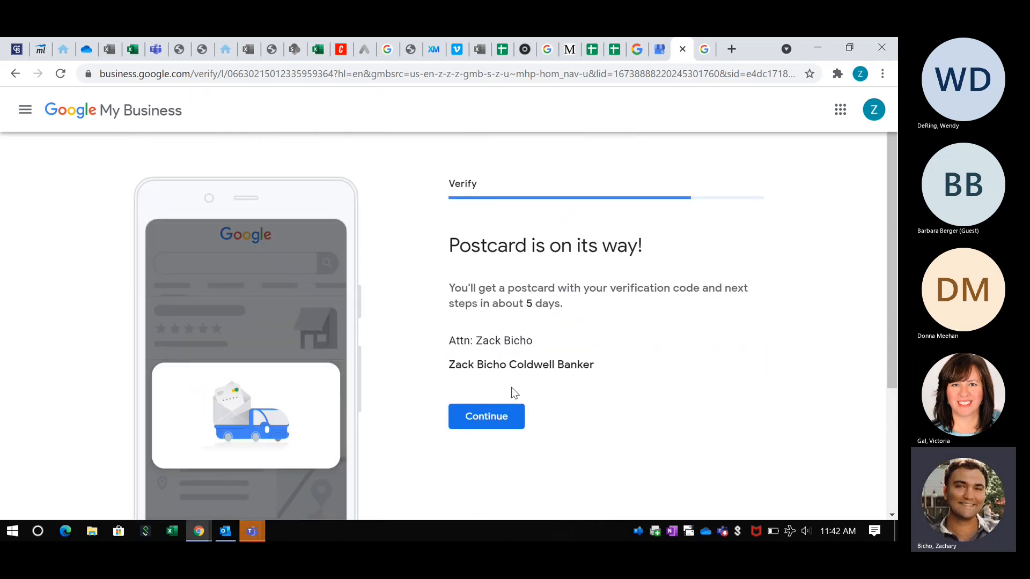
- Continue past the postcard confirmation and toggle the Appraisals service on, then off again
{"action": "scroll", "coordinate": [511, 387], "scroll_direction": "down", "scroll_amount": 1}
{"action": "left_click", "coordinate": [501, 381]}
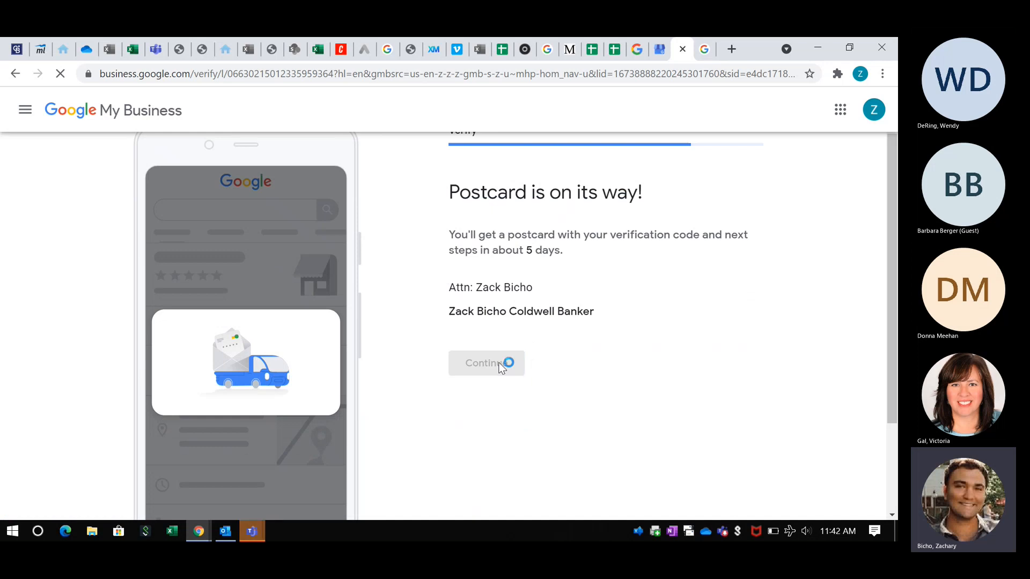
{"action": "scroll", "coordinate": [609, 324], "scroll_direction": "down", "scroll_amount": 1}
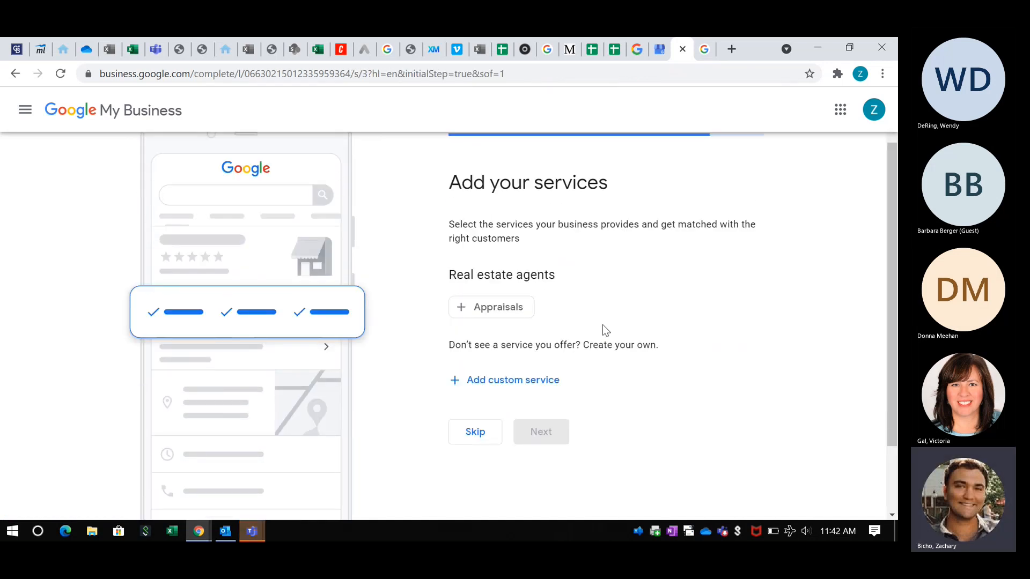
{"action": "left_click", "coordinate": [501, 315]}
{"action": "left_click", "coordinate": [502, 317]}
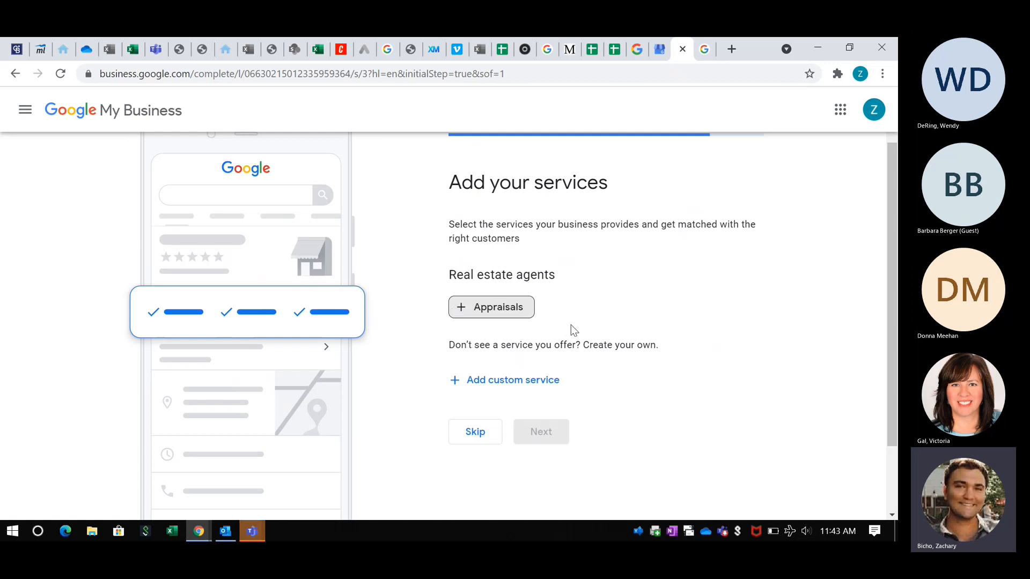
- Start a custom service, discard the empty entry, and skip adding services
{"action": "left_click", "coordinate": [475, 381]}
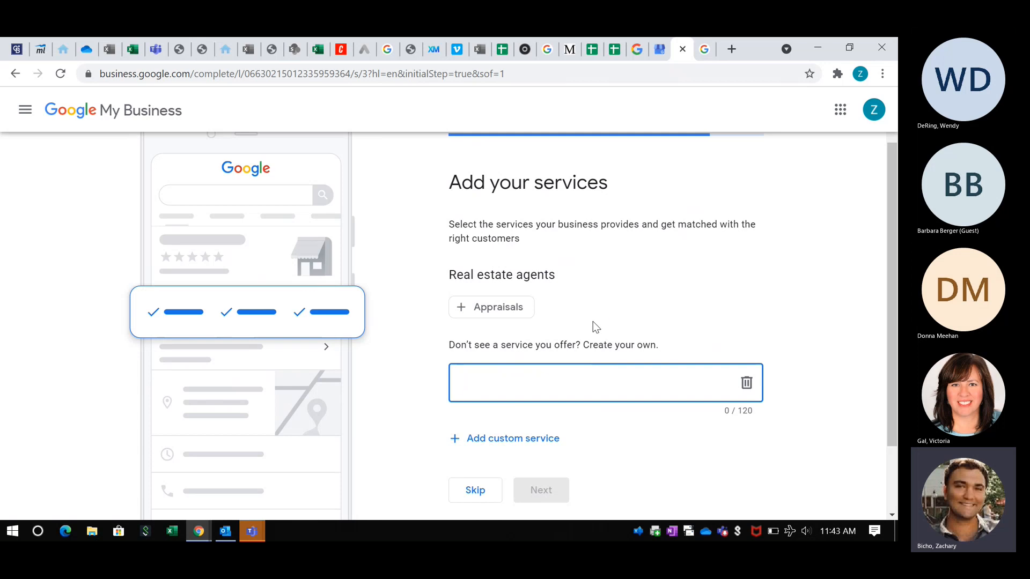
{"action": "type", "text": "Go"}
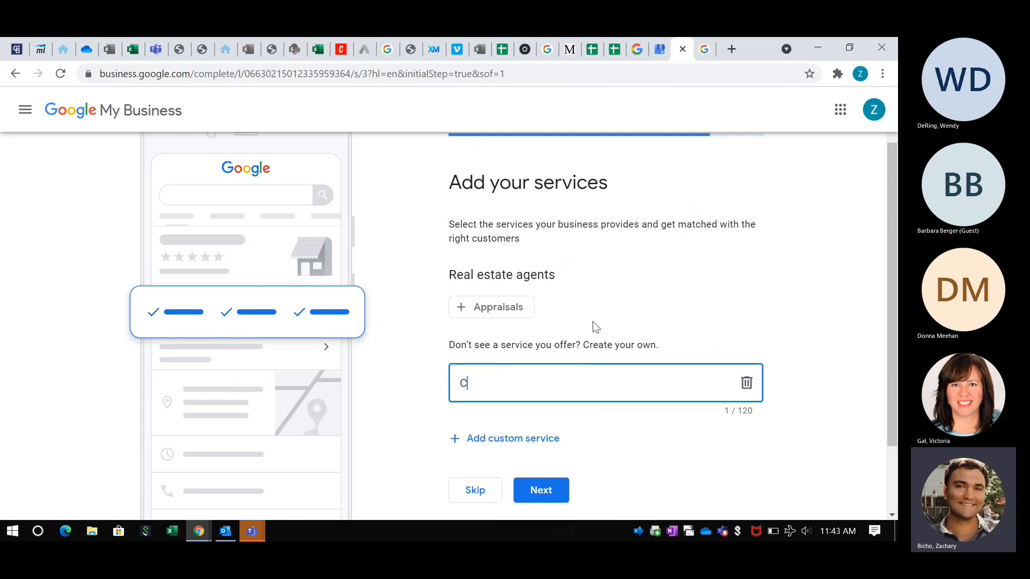
{"action": "key", "text": "BackSpace"}
{"action": "key", "text": "BackSpace"}
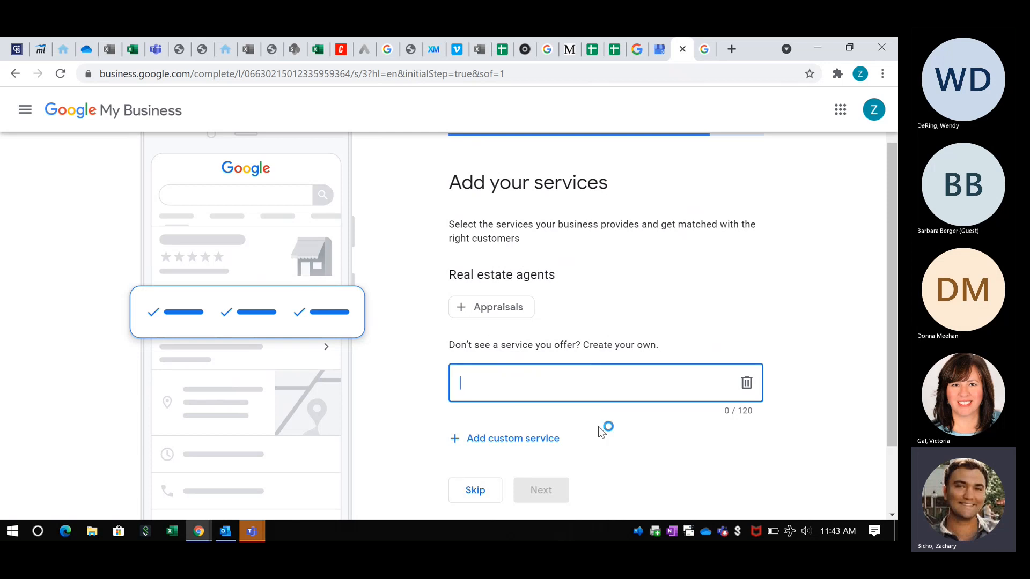
{"action": "left_click", "coordinate": [475, 491]}
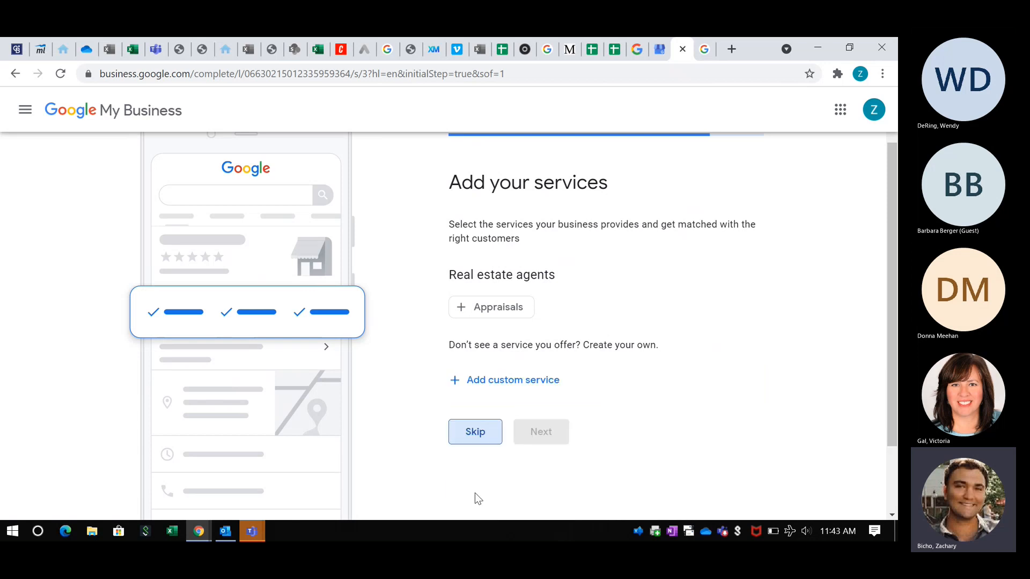
{"action": "left_click", "coordinate": [476, 432]}
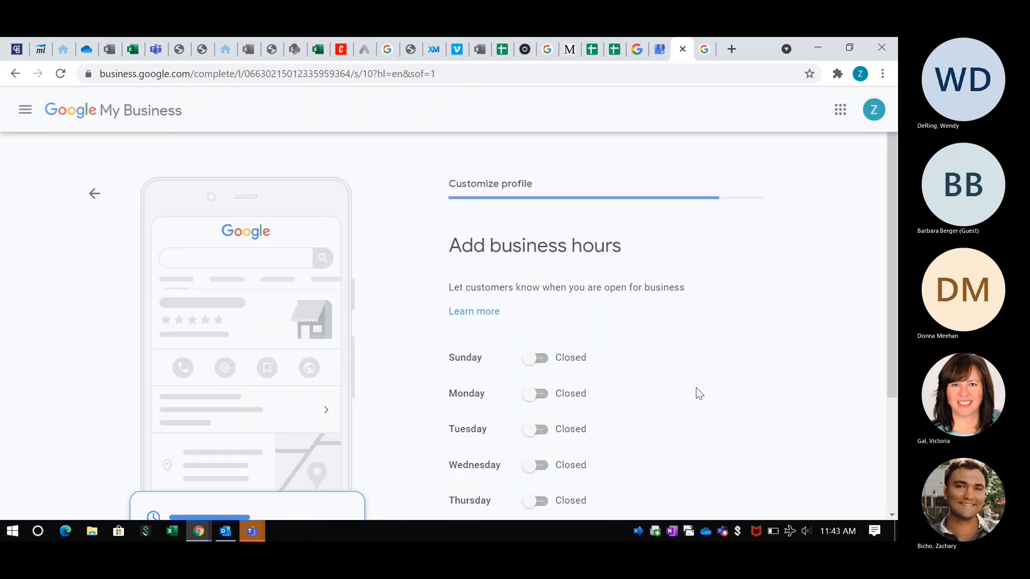
- Mark Monday and Sunday as open with 24 hours opening times
{"action": "scroll", "coordinate": [695, 392], "scroll_direction": "down", "scroll_amount": 1}
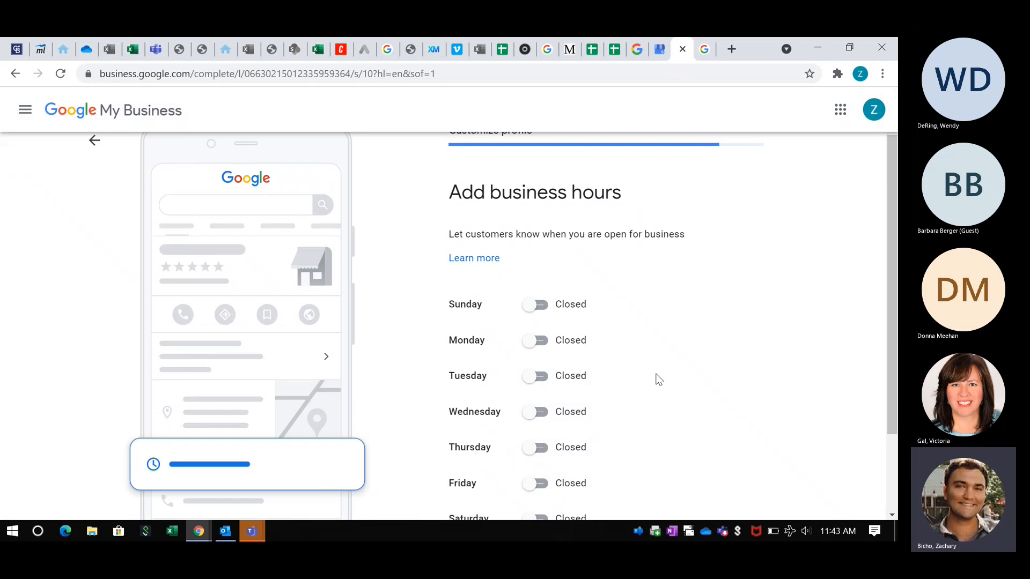
{"action": "scroll", "coordinate": [633, 367], "scroll_direction": "down", "scroll_amount": 1}
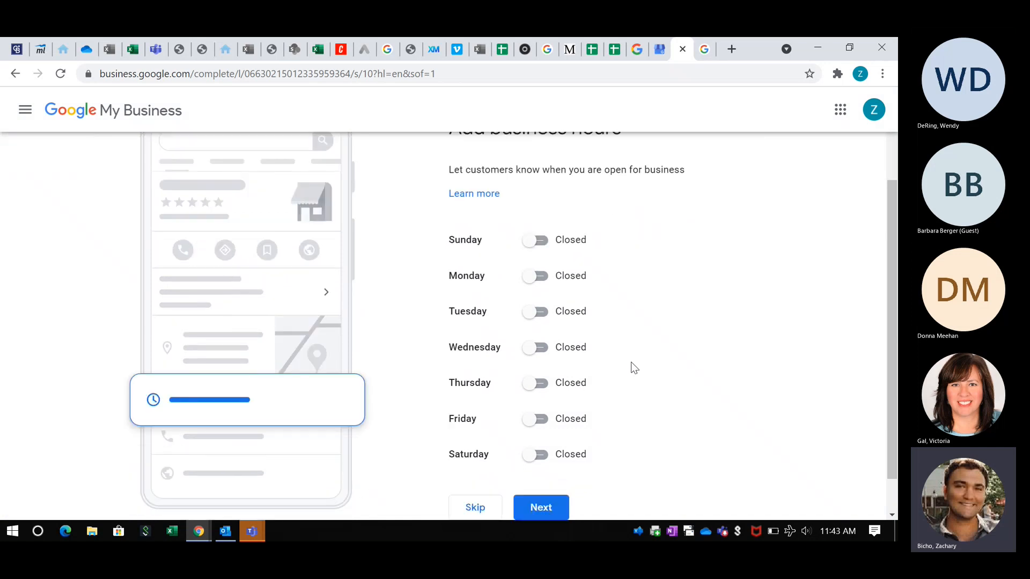
{"action": "left_click", "coordinate": [538, 239]}
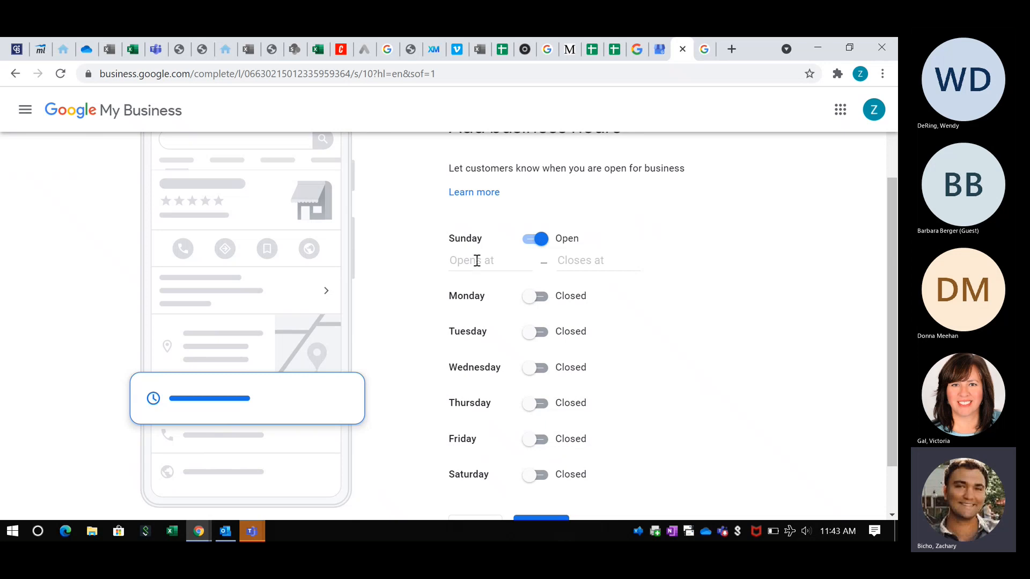
{"action": "left_click", "coordinate": [529, 240]}
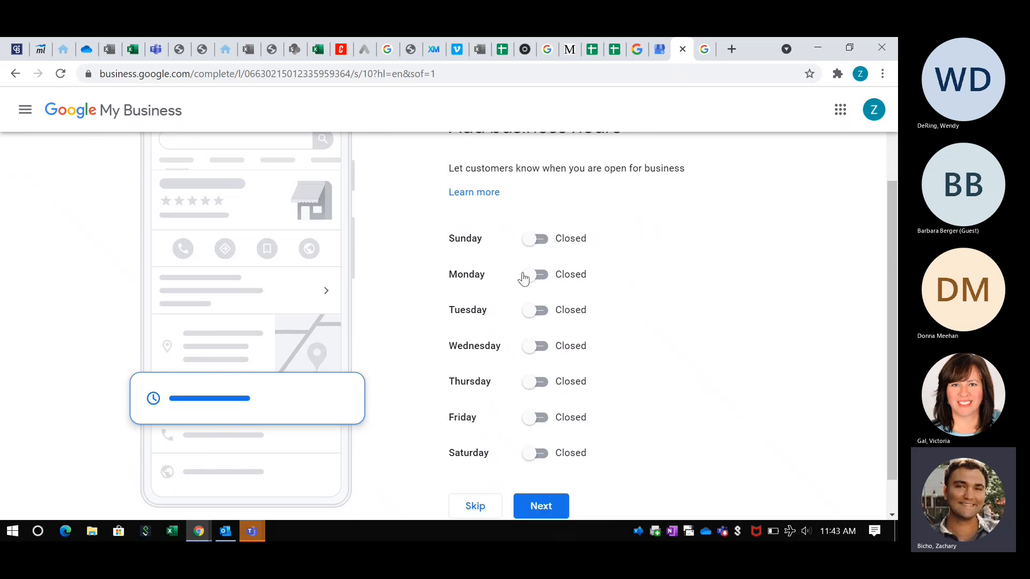
{"action": "left_click", "coordinate": [525, 277]}
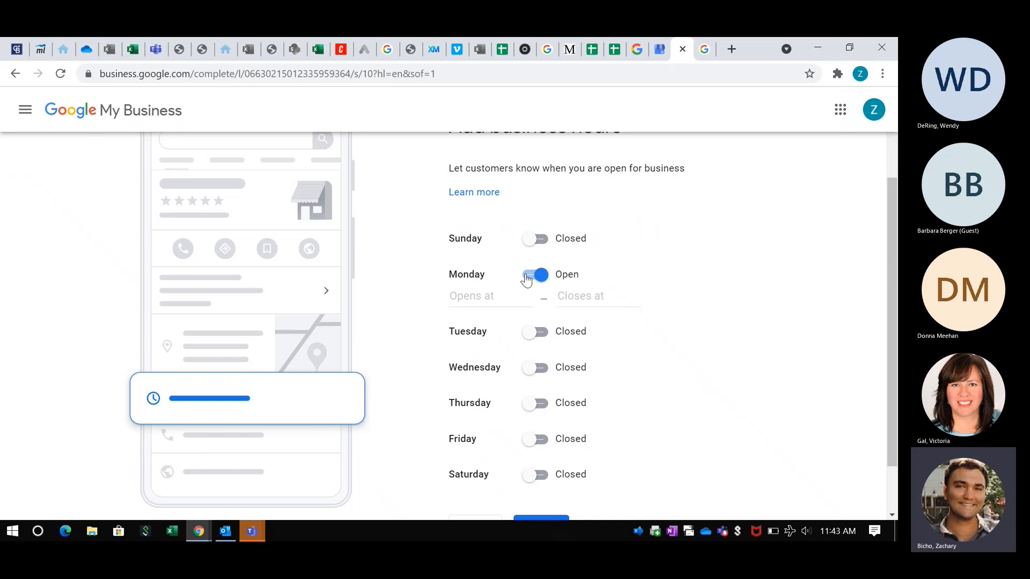
{"action": "left_click", "coordinate": [482, 296]}
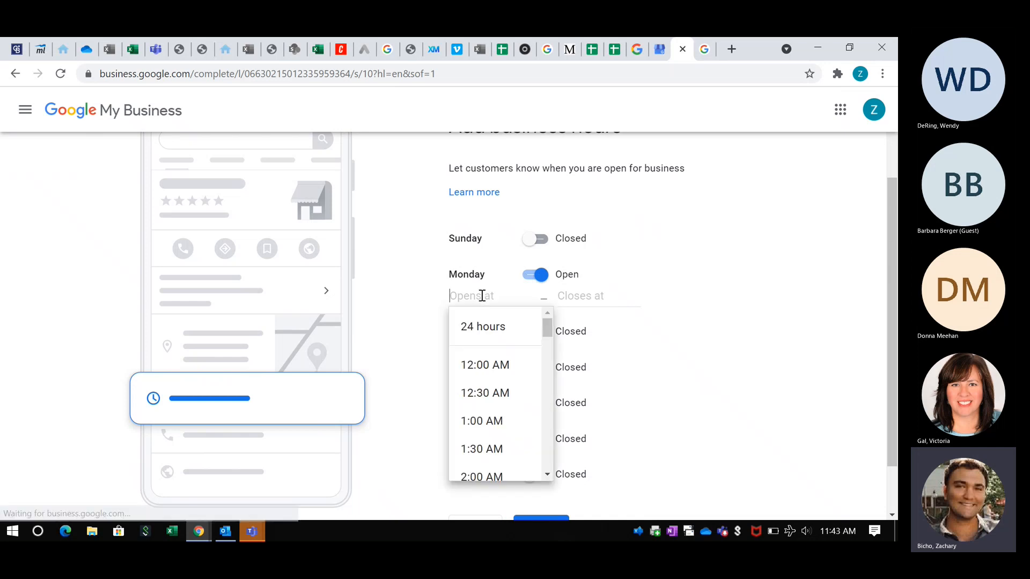
{"action": "left_click", "coordinate": [491, 330]}
{"action": "left_click", "coordinate": [535, 239]}
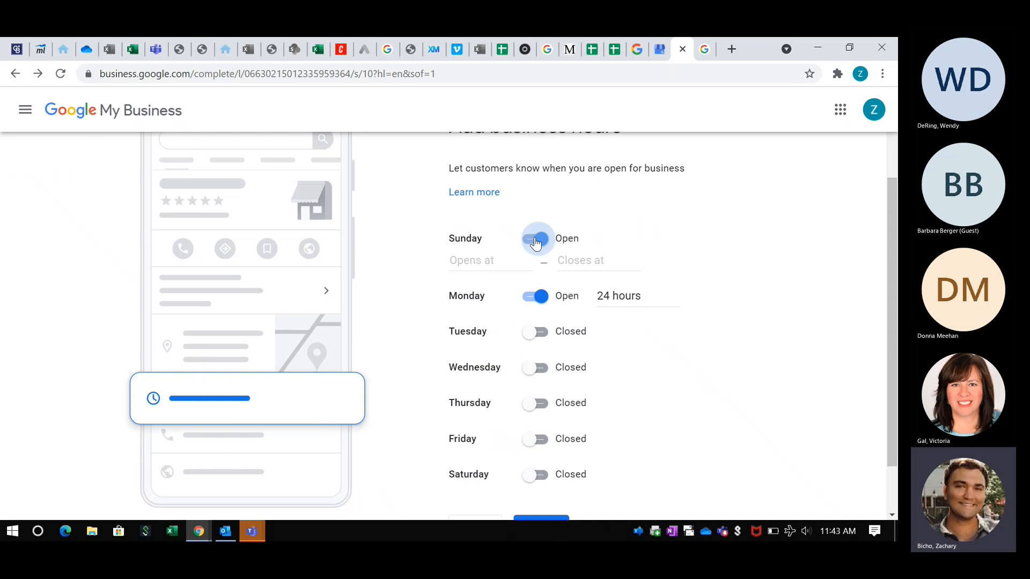
{"action": "left_click", "coordinate": [490, 264]}
{"action": "left_click", "coordinate": [482, 290]}
- Set Tuesday, Wednesday and Thursday open 24 hours and save the business hours
{"action": "left_click", "coordinate": [535, 310]}
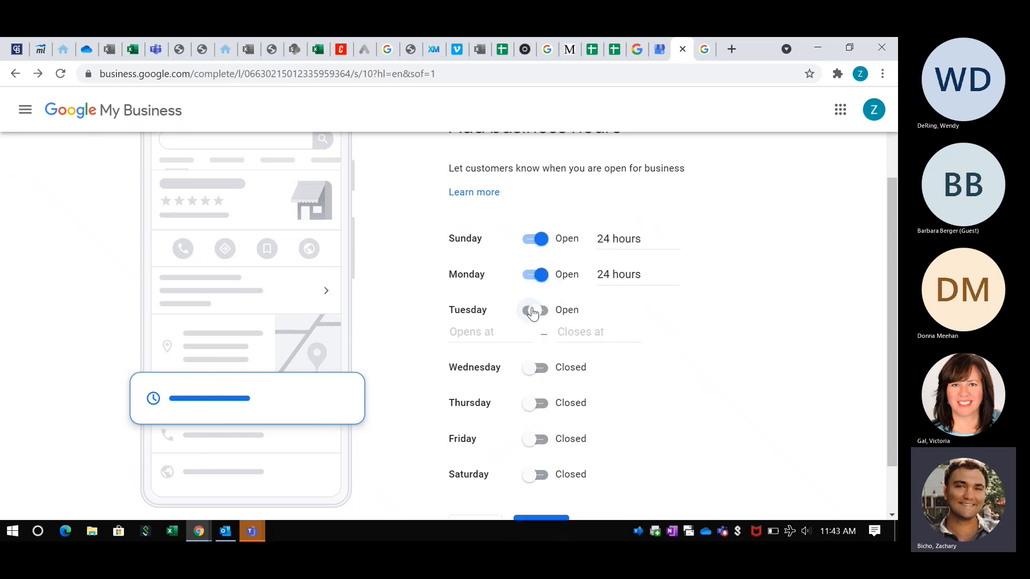
{"action": "left_click", "coordinate": [494, 334]}
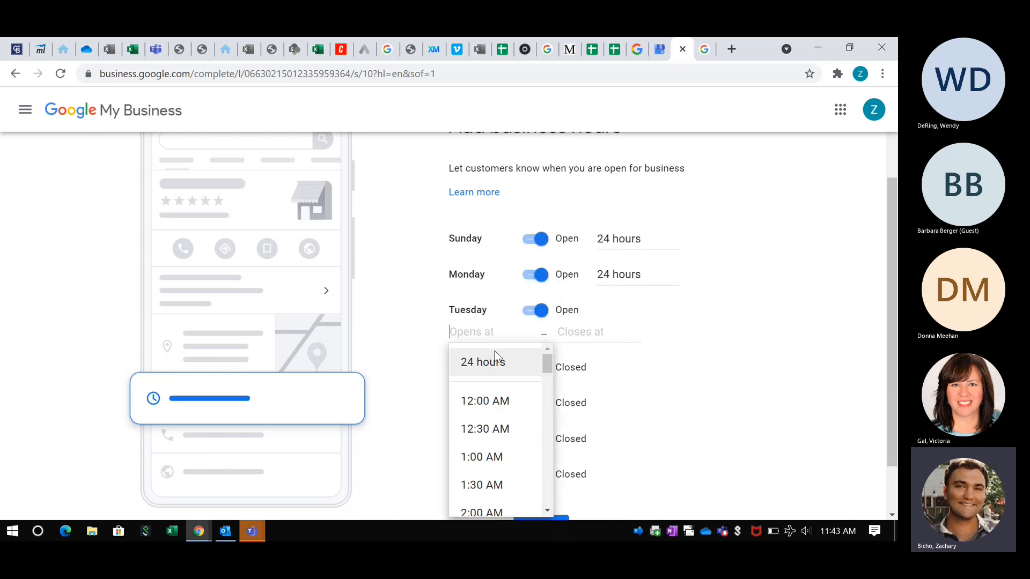
{"action": "left_click", "coordinate": [489, 362]}
{"action": "left_click", "coordinate": [536, 346]}
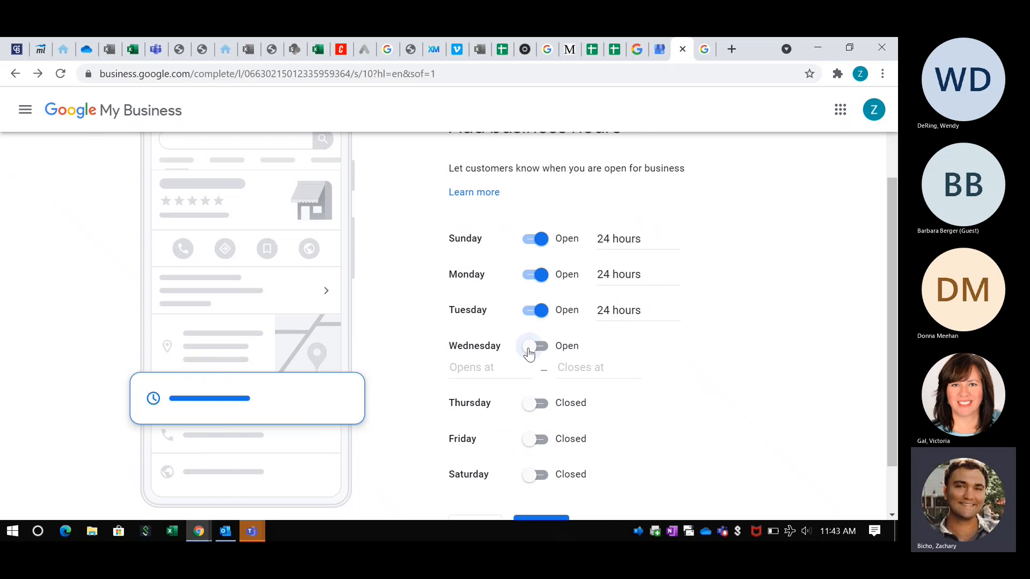
{"action": "left_click", "coordinate": [478, 369]}
{"action": "left_click", "coordinate": [482, 397]}
{"action": "scroll", "coordinate": [563, 343], "scroll_direction": "down", "scroll_amount": 1}
{"action": "left_click", "coordinate": [536, 339]}
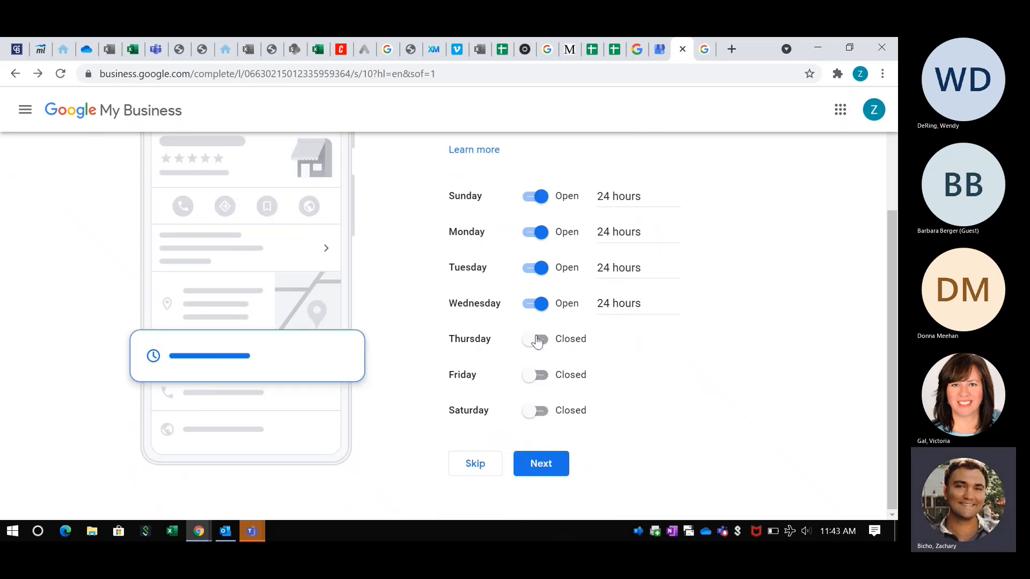
{"action": "left_click", "coordinate": [471, 361]}
{"action": "left_click", "coordinate": [501, 397]}
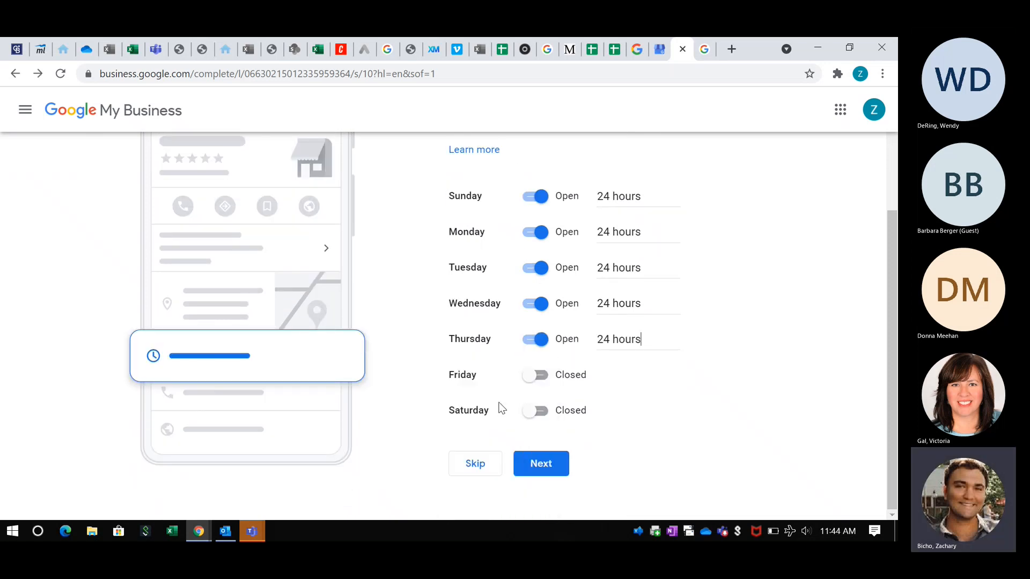
{"action": "left_click", "coordinate": [548, 470]}
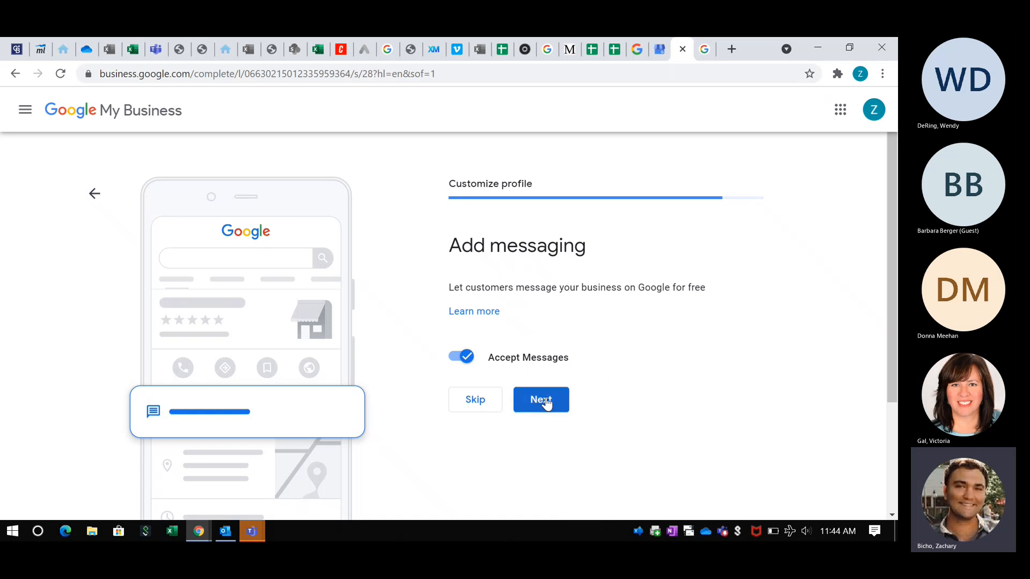
- Keep messages accepted, then view a sample ice cream shop description in the search tab
{"action": "left_click", "coordinate": [545, 401]}
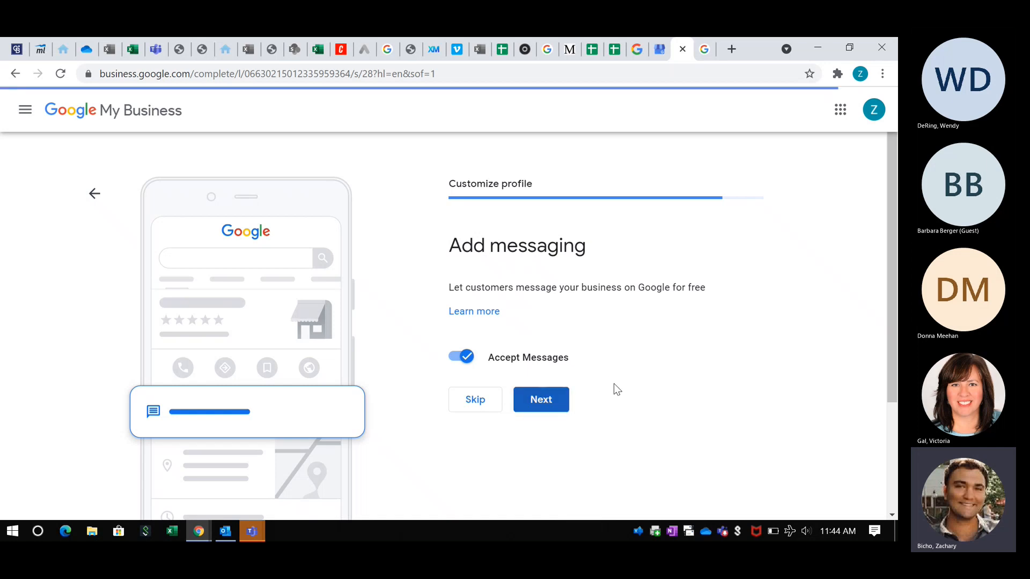
{"action": "scroll", "coordinate": [601, 330], "scroll_direction": "down", "scroll_amount": 2}
{"action": "scroll", "coordinate": [601, 331], "scroll_direction": "up", "scroll_amount": 1}
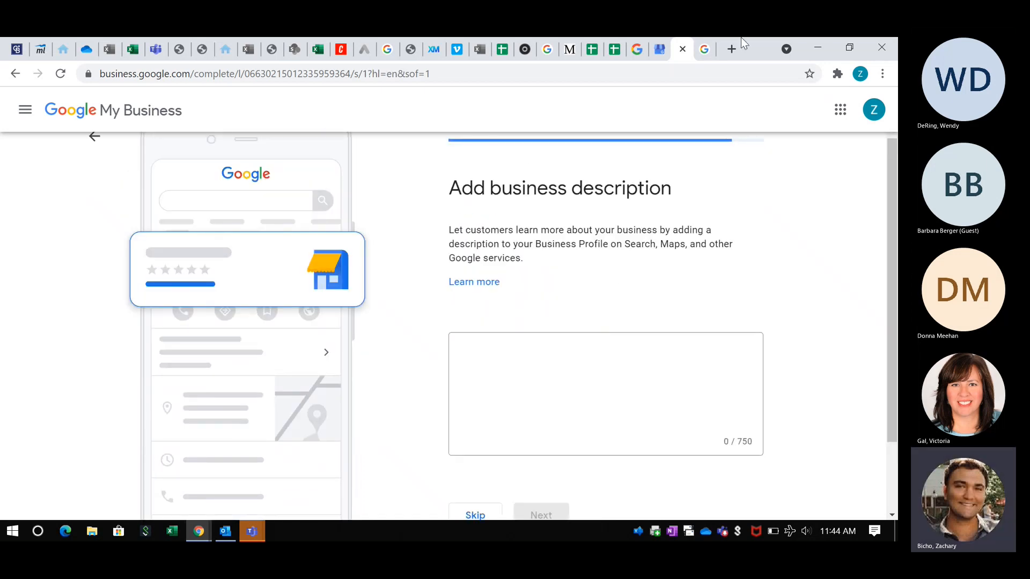
{"action": "left_click", "coordinate": [706, 48]}
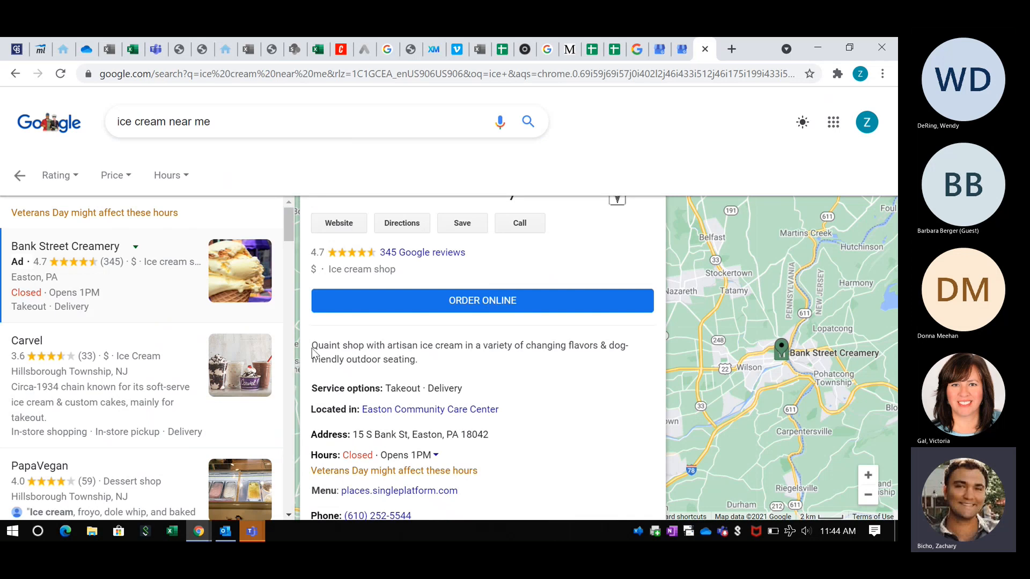
{"action": "left_click_drag", "start_coordinate": [312, 347], "coordinate": [490, 365]}
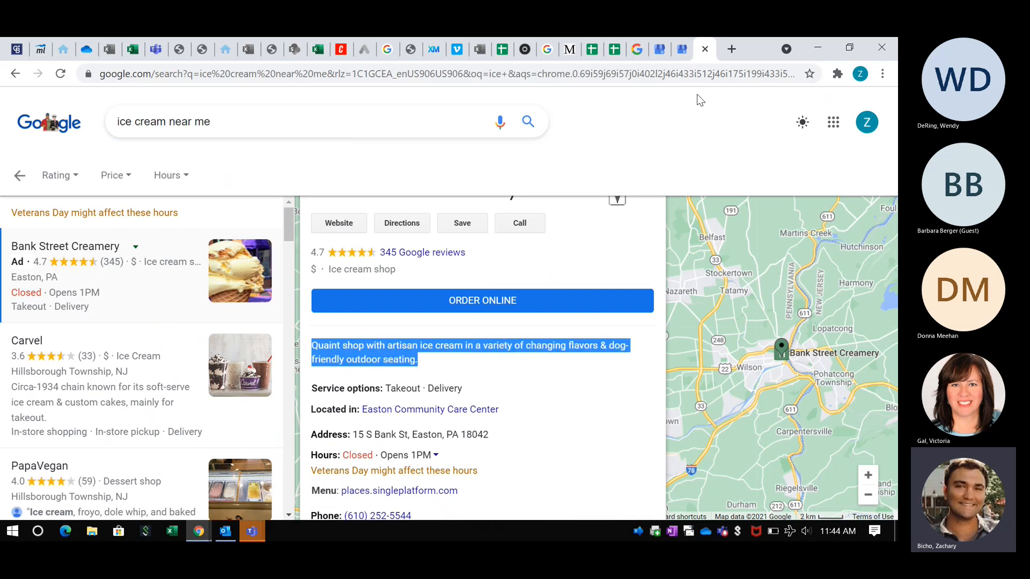
{"action": "left_click", "coordinate": [687, 51]}
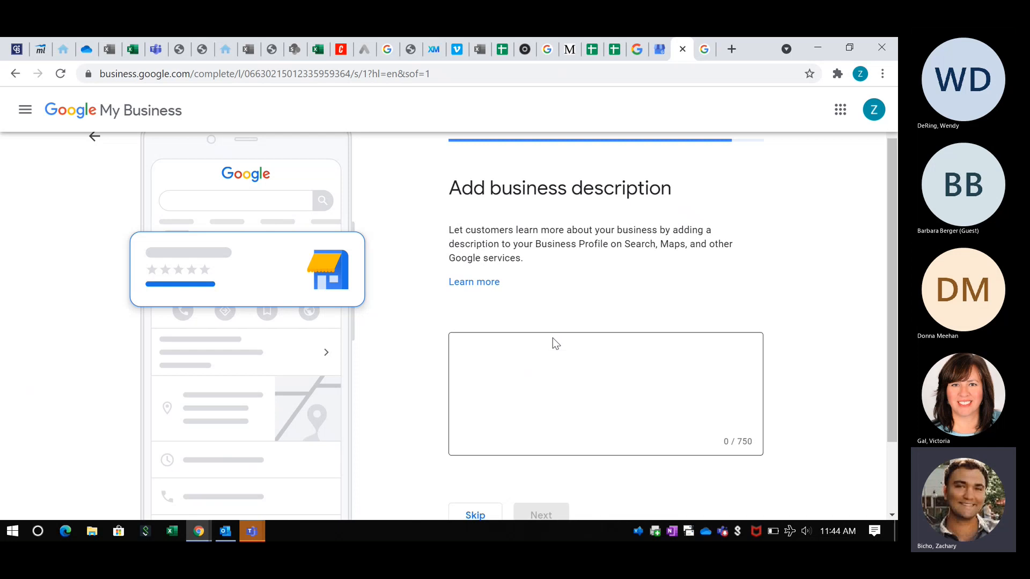
- Leave the business description blank and skip the description step
{"action": "scroll", "coordinate": [552, 338], "scroll_direction": "down", "scroll_amount": 1}
{"action": "left_click", "coordinate": [545, 313]}
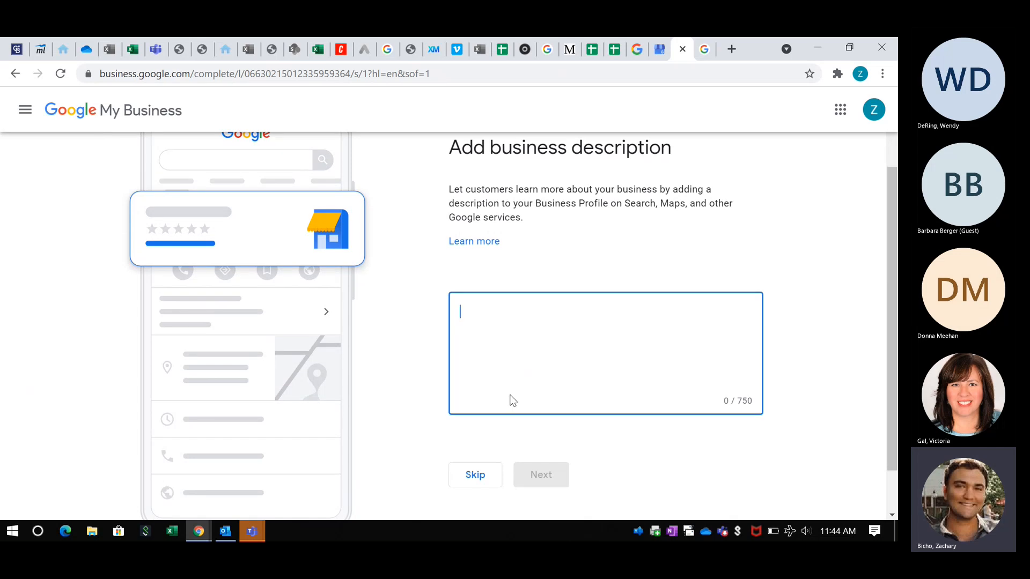
{"action": "left_click", "coordinate": [482, 473]}
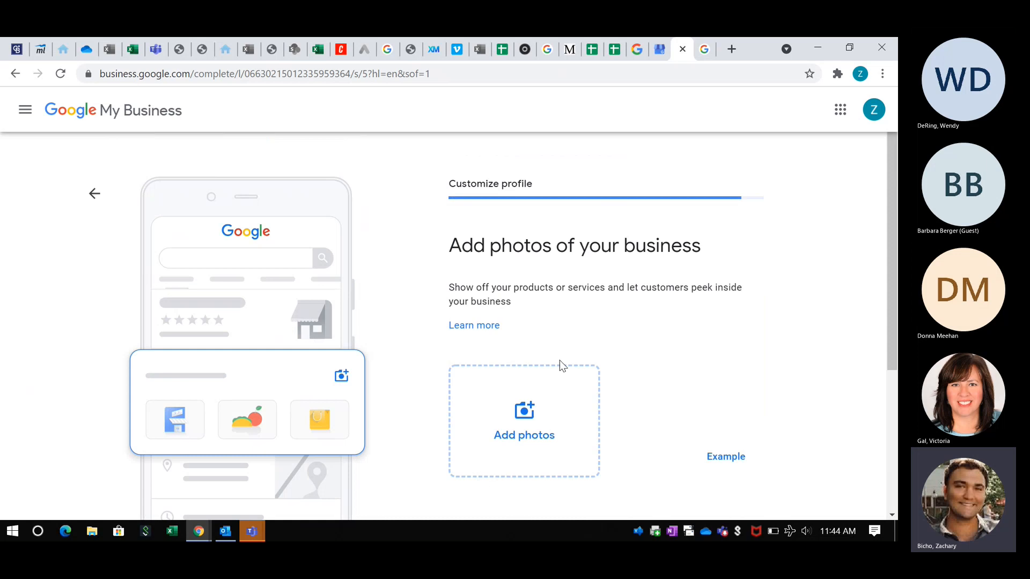
- Upload MA_exterior_4_print.jpg from the Desktop as a business photo
{"action": "scroll", "coordinate": [558, 361], "scroll_direction": "down", "scroll_amount": 2}
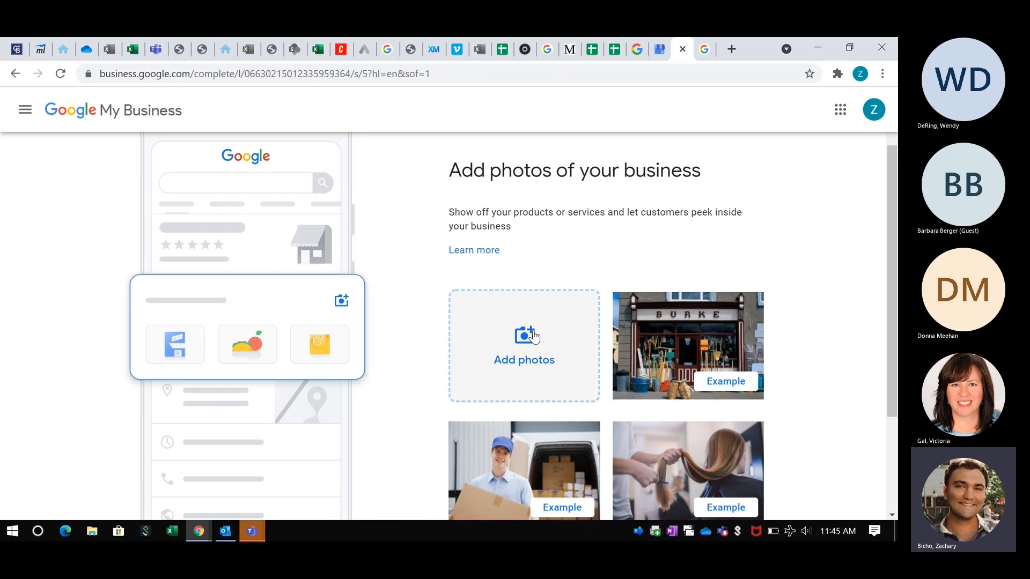
{"action": "left_click", "coordinate": [533, 333]}
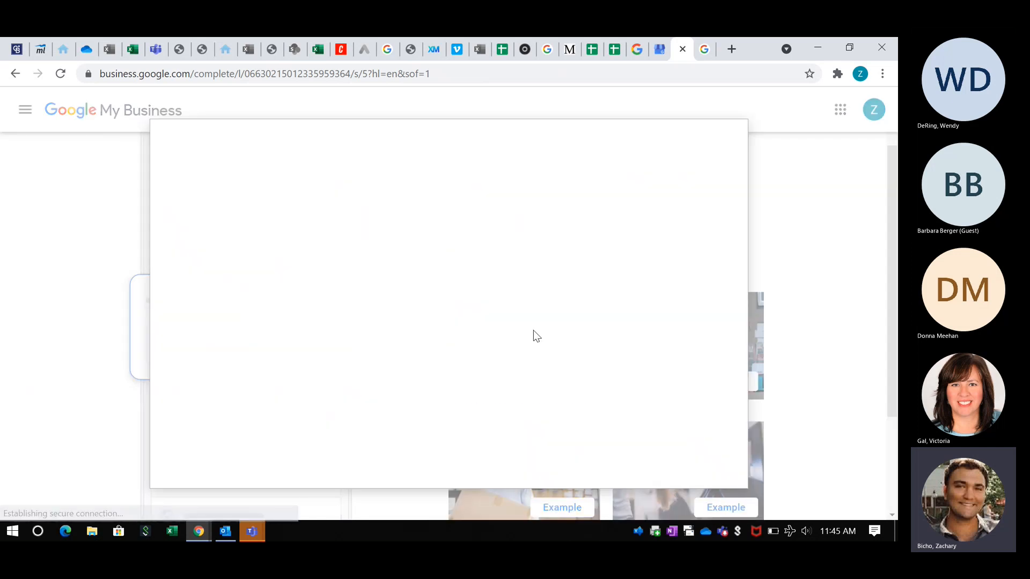
{"action": "left_click", "coordinate": [441, 324]}
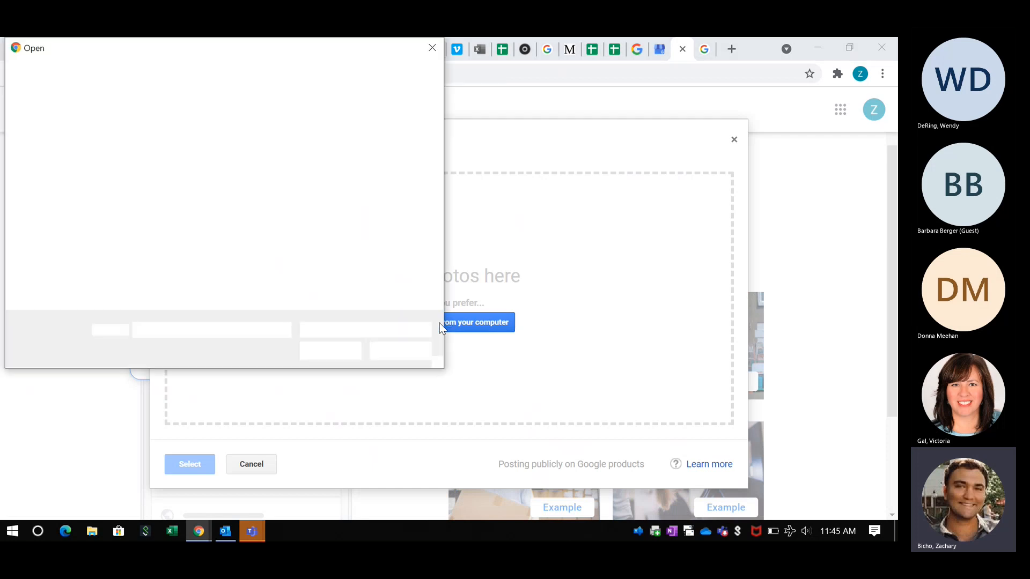
{"action": "scroll", "coordinate": [321, 246], "scroll_direction": "down", "scroll_amount": 10}
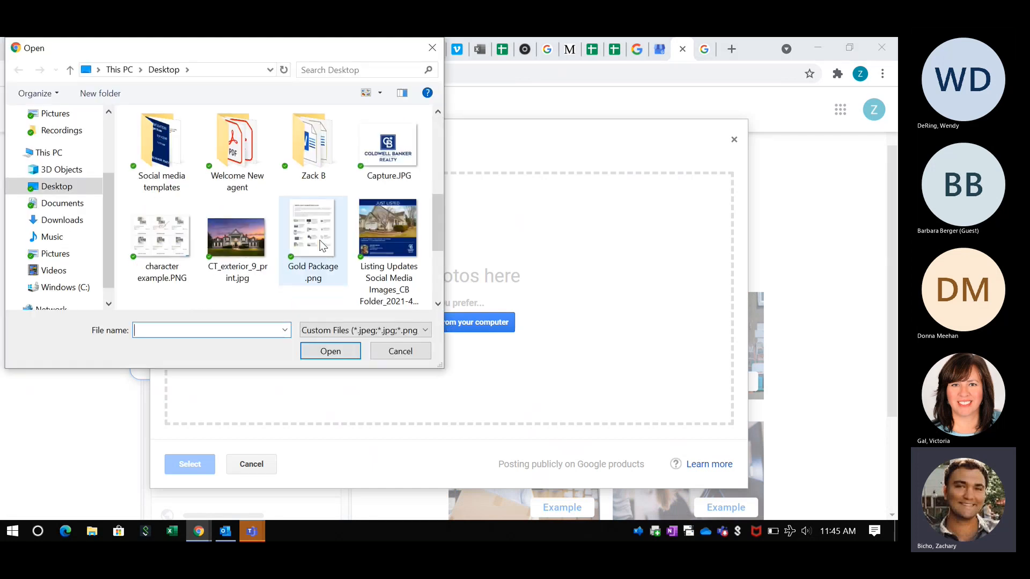
{"action": "left_click", "coordinate": [240, 237]}
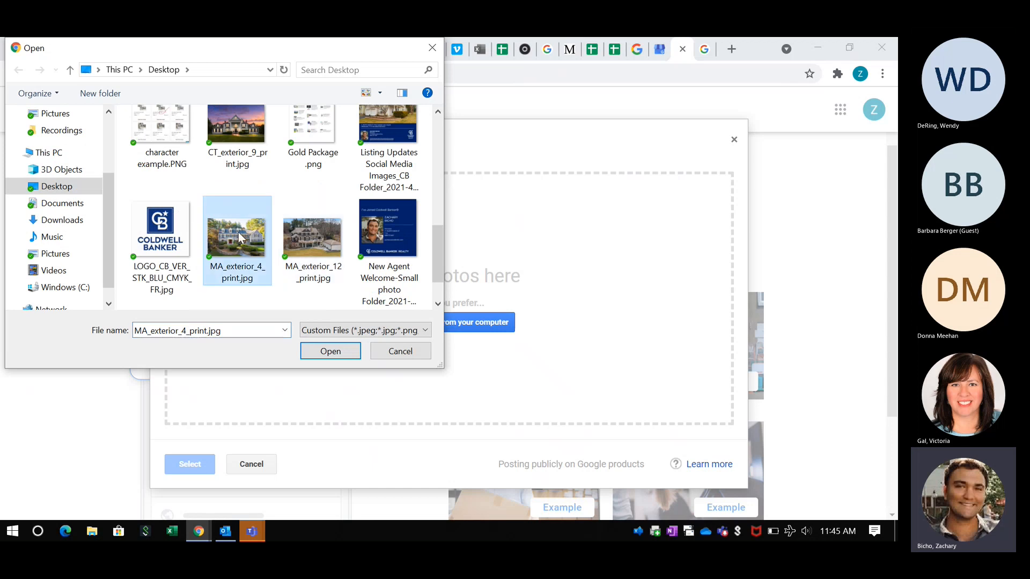
{"action": "left_click", "coordinate": [332, 350]}
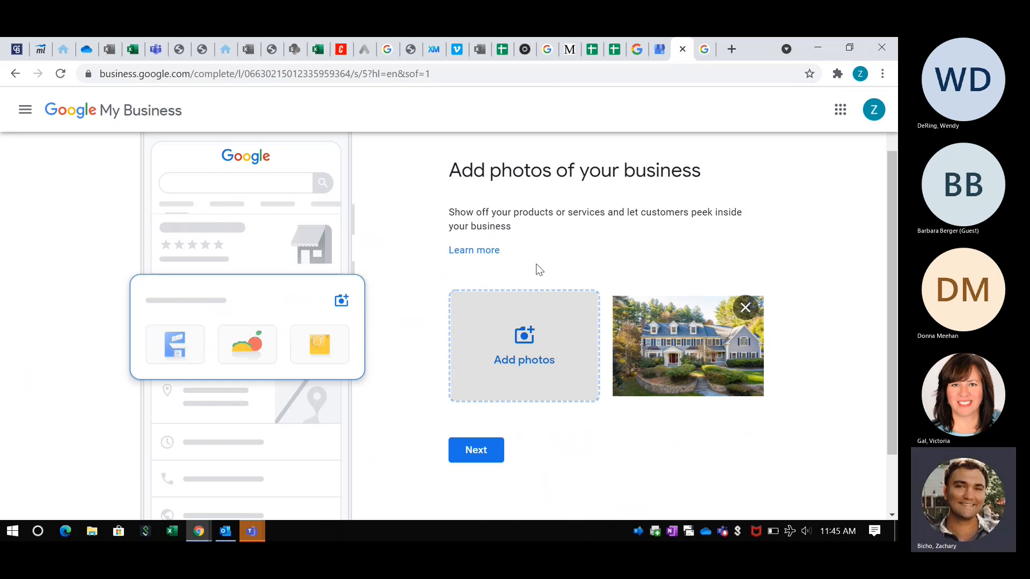
{"action": "scroll", "coordinate": [536, 268], "scroll_direction": "down", "scroll_amount": 1}
{"action": "left_click", "coordinate": [469, 411]}
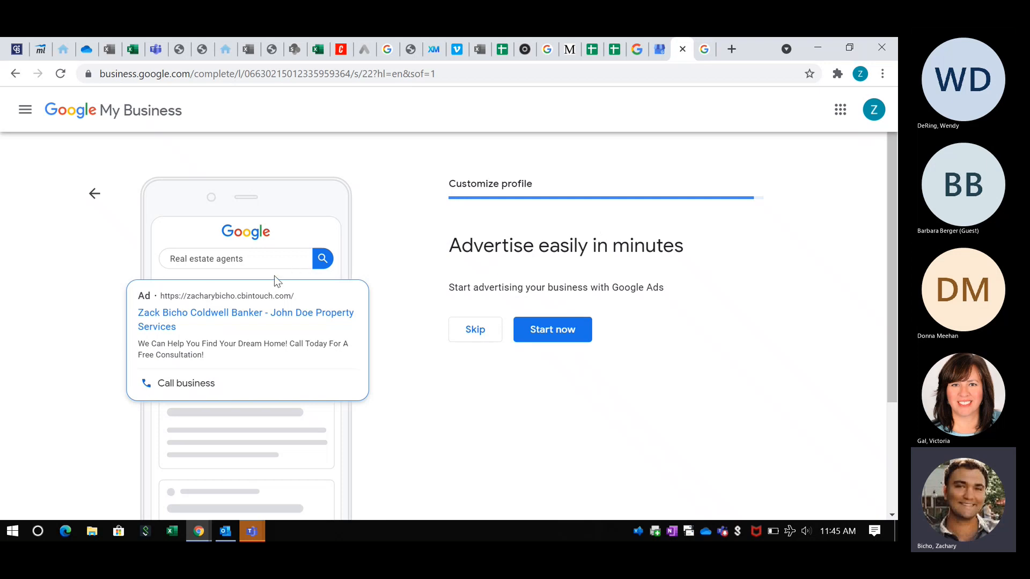
{"action": "left_click", "coordinate": [470, 332]}
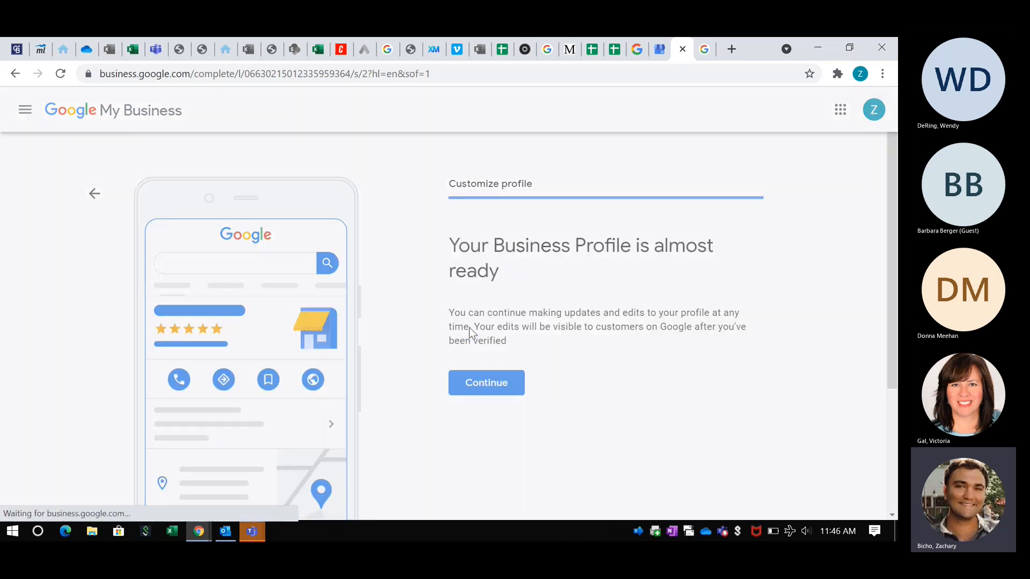
{"action": "scroll", "coordinate": [496, 257], "scroll_direction": "down", "scroll_amount": 1}
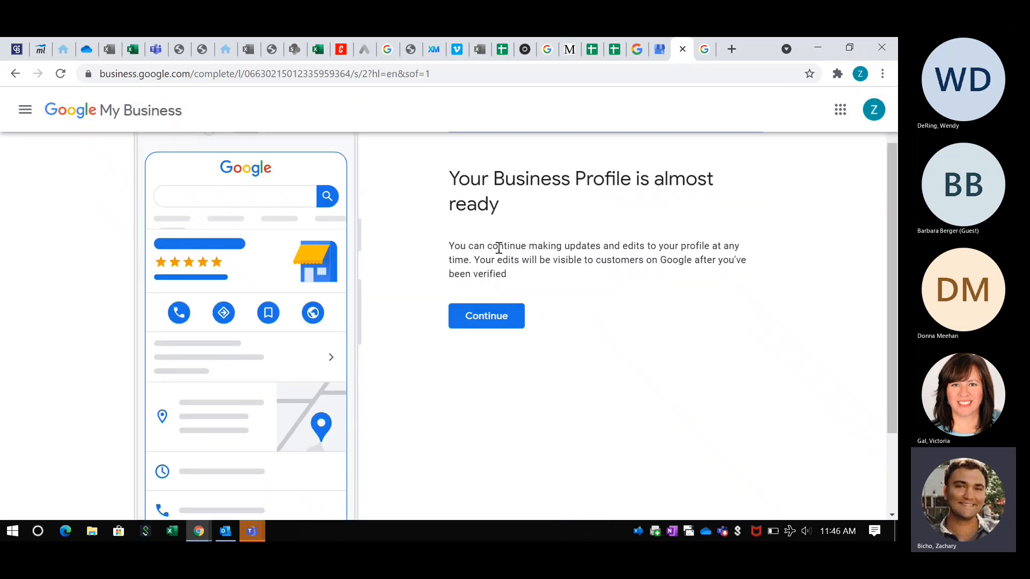
{"action": "left_click", "coordinate": [488, 316]}
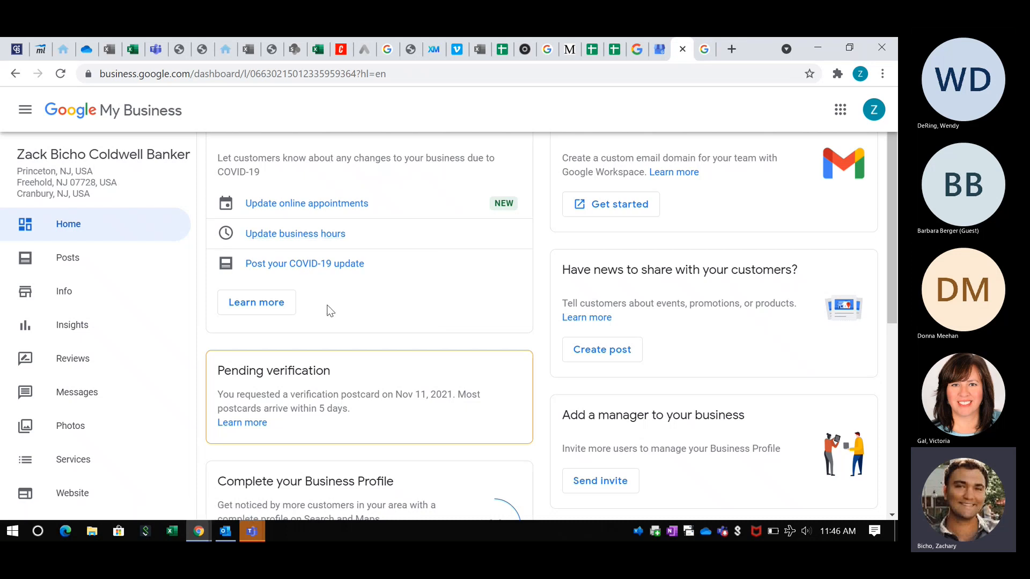
{"action": "scroll", "coordinate": [329, 307], "scroll_direction": "down", "scroll_amount": 1}
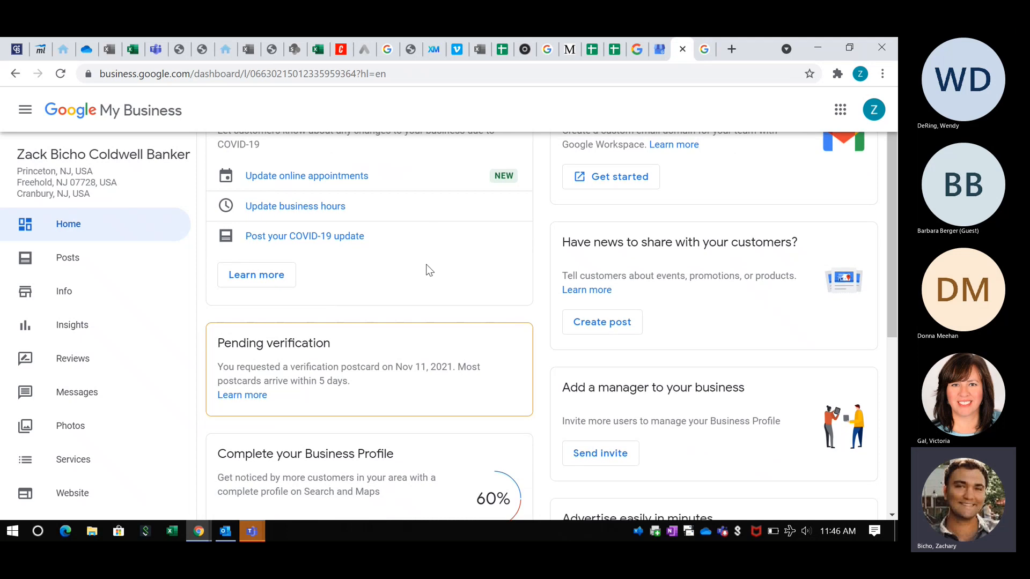
{"action": "scroll", "coordinate": [427, 271], "scroll_direction": "up", "scroll_amount": 1}
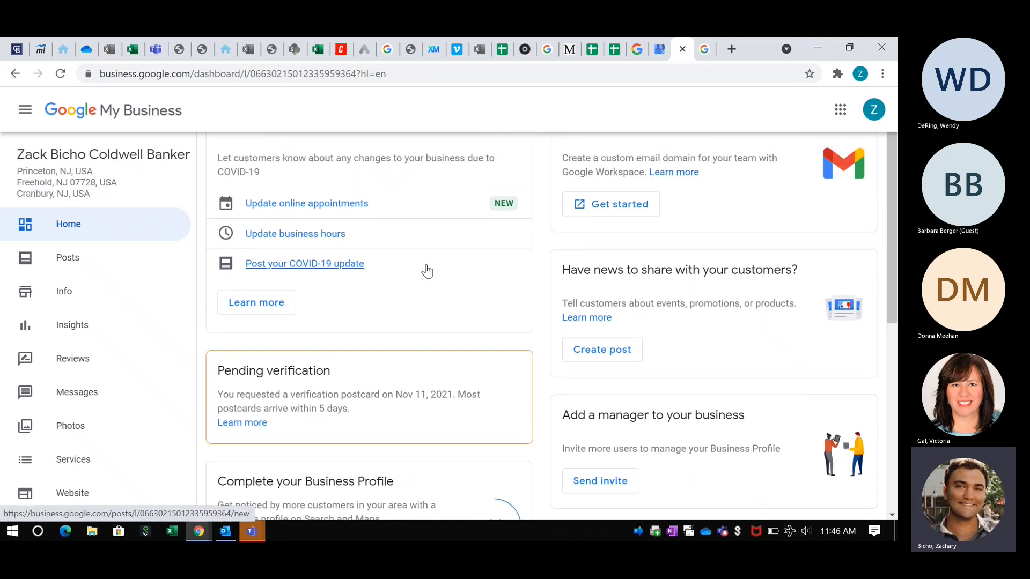
{"action": "scroll", "coordinate": [448, 253], "scroll_direction": "down", "scroll_amount": 3}
{"action": "scroll", "coordinate": [451, 251], "scroll_direction": "down", "scroll_amount": 2}
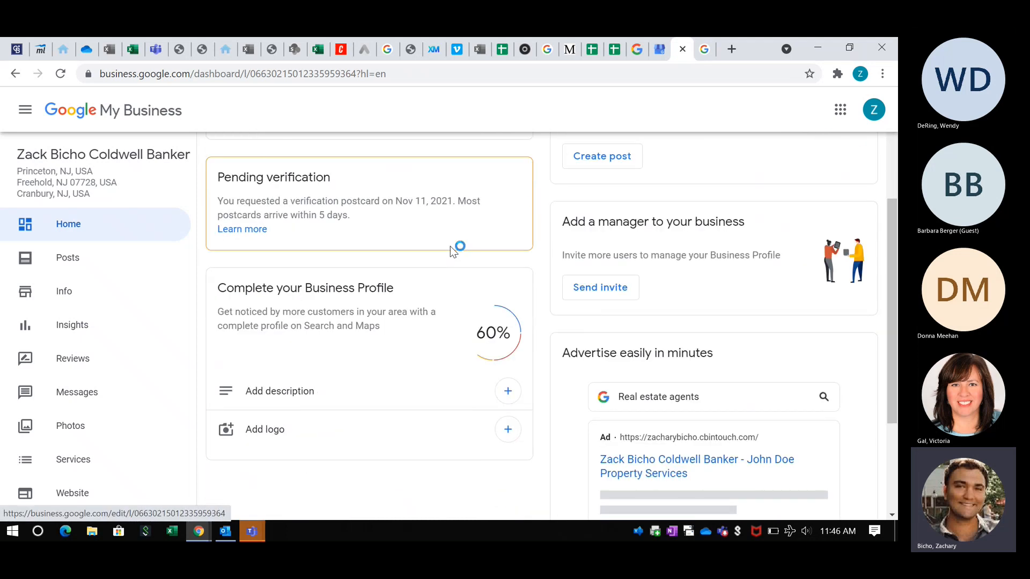
{"action": "scroll", "coordinate": [451, 251], "scroll_direction": "up", "scroll_amount": 3}
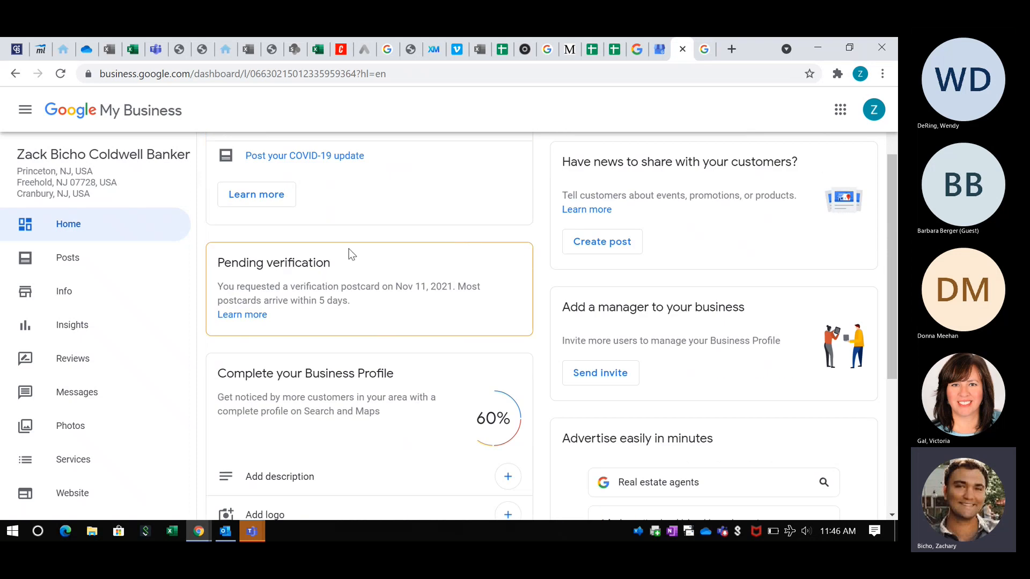
{"action": "scroll", "coordinate": [590, 368], "scroll_direction": "down", "scroll_amount": 3}
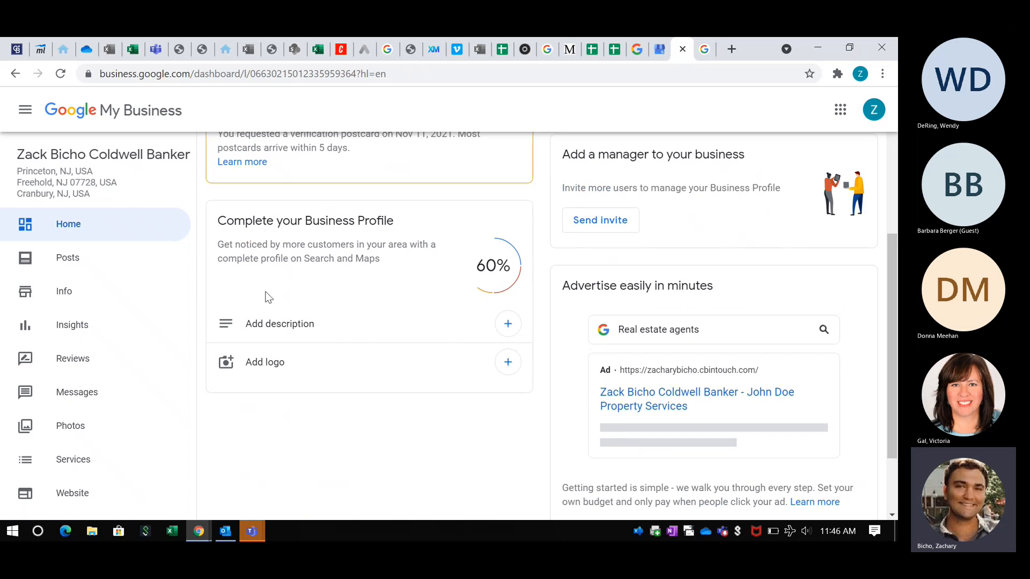
- Review the Info page details, then open and close the Add services dialog unsaved
{"action": "left_click", "coordinate": [83, 305]}
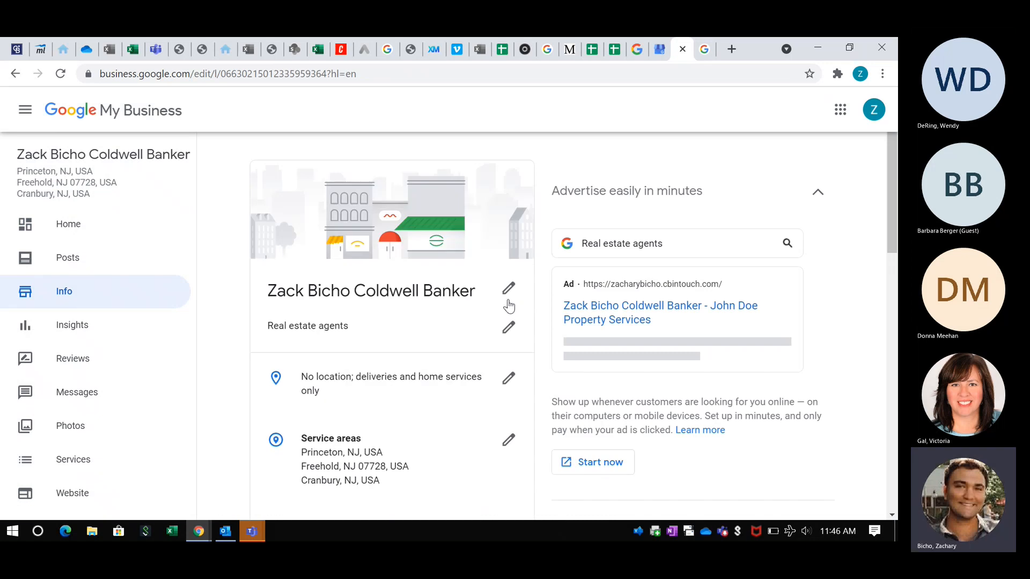
{"action": "scroll", "coordinate": [397, 265], "scroll_direction": "down", "scroll_amount": 3}
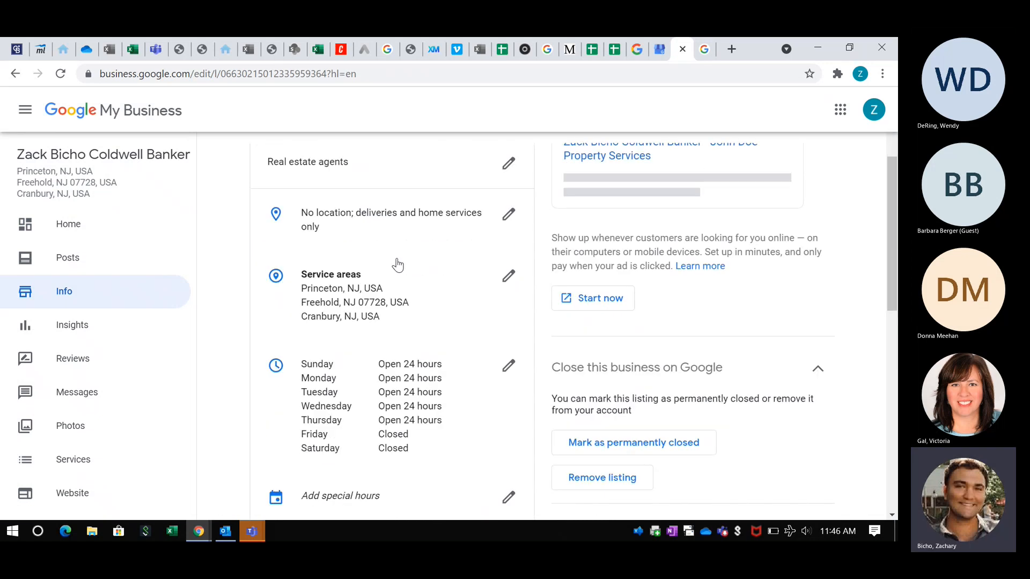
{"action": "scroll", "coordinate": [400, 255], "scroll_direction": "down", "scroll_amount": 3}
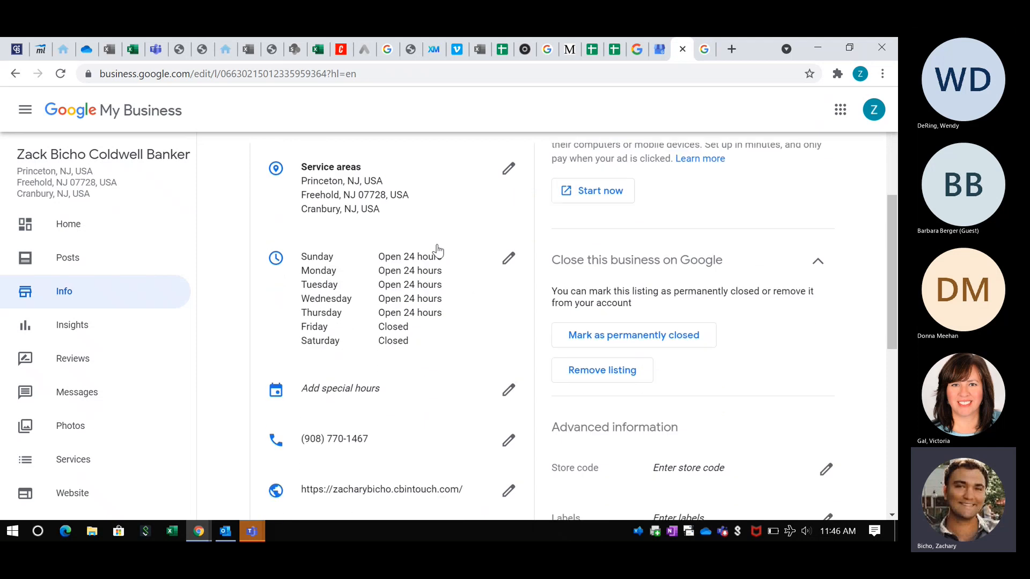
{"action": "scroll", "coordinate": [424, 315], "scroll_direction": "down", "scroll_amount": 4}
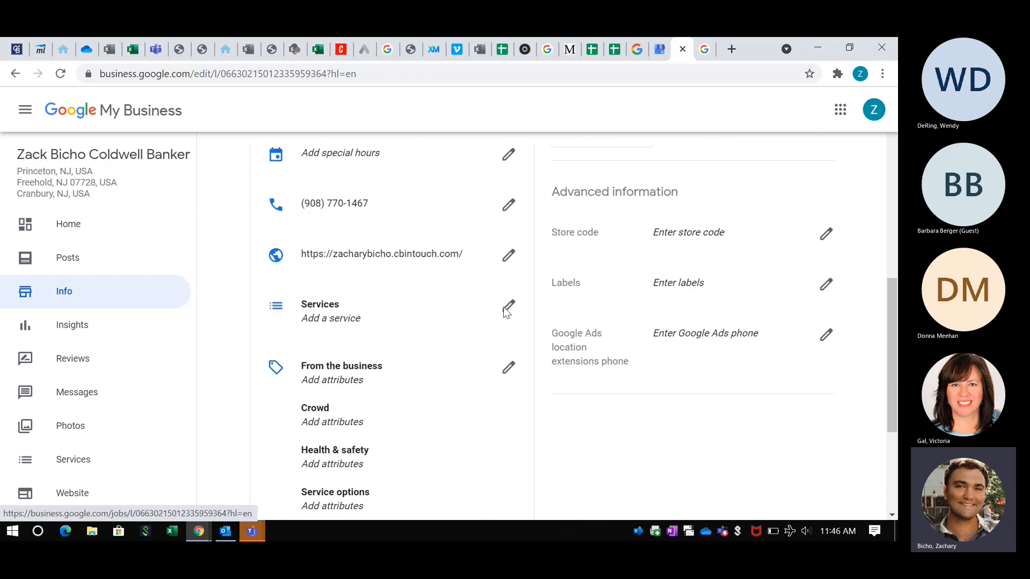
{"action": "left_click", "coordinate": [504, 307]}
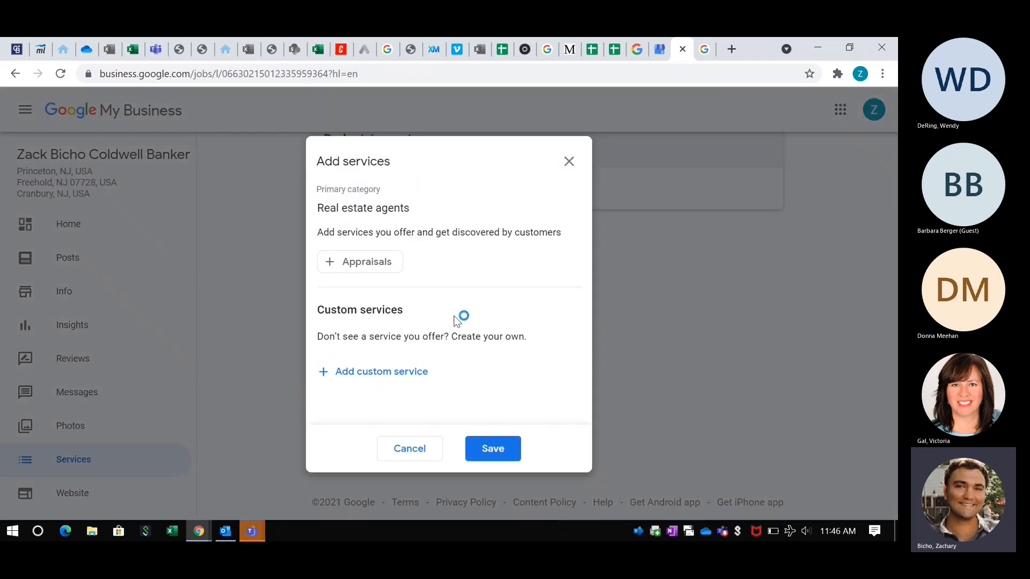
{"action": "left_click", "coordinate": [569, 161]}
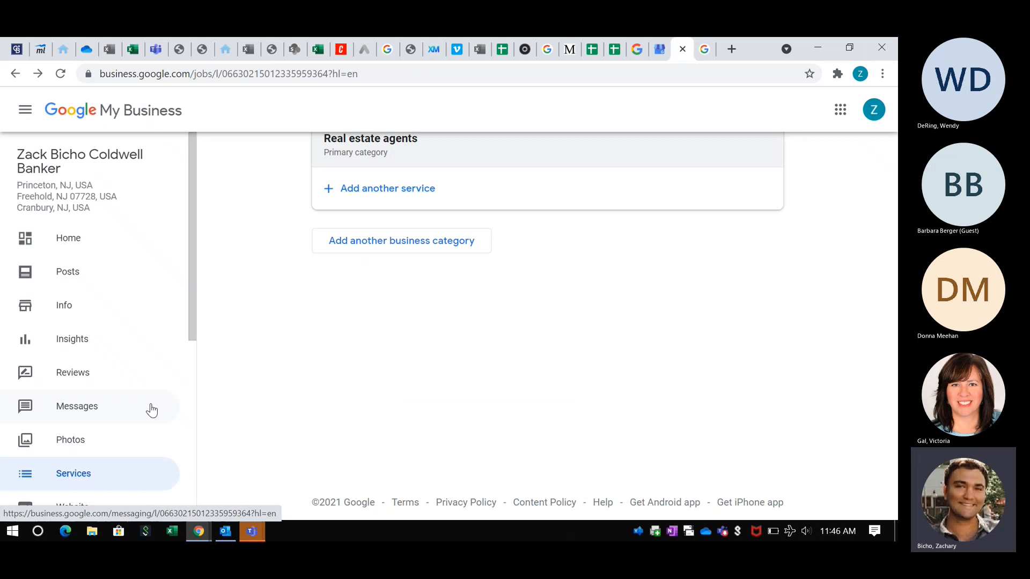
- View the locked Insights, Reviews and Messages pages, ending on the Photos page
{"action": "left_click", "coordinate": [101, 341]}
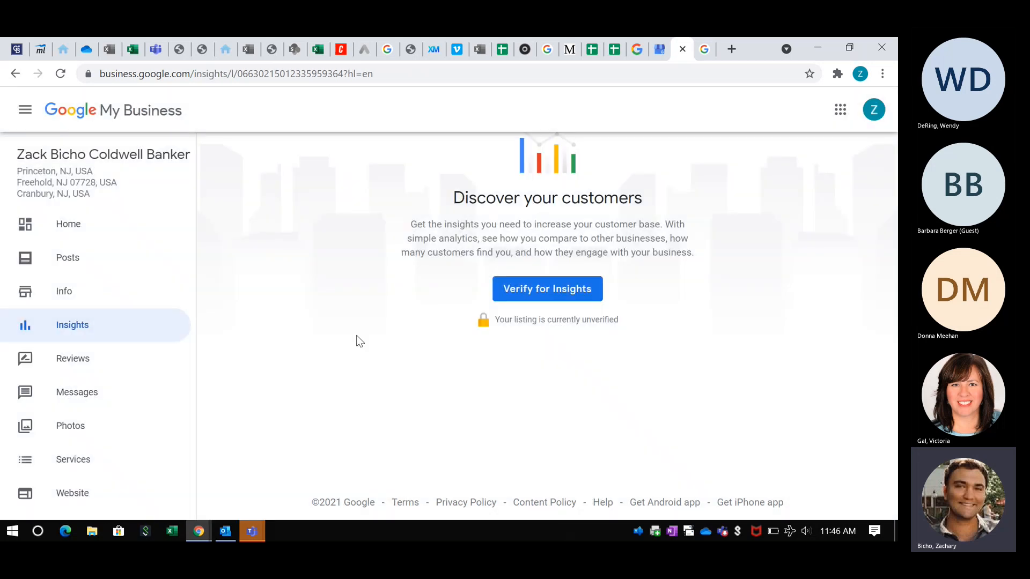
{"action": "left_click", "coordinate": [70, 375]}
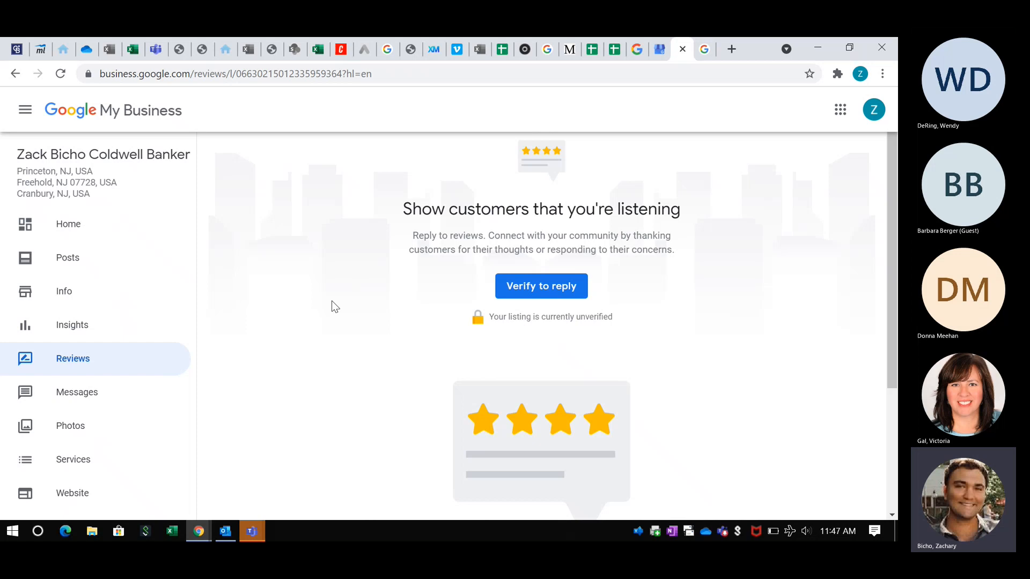
{"action": "scroll", "coordinate": [143, 318], "scroll_direction": "down", "scroll_amount": 2}
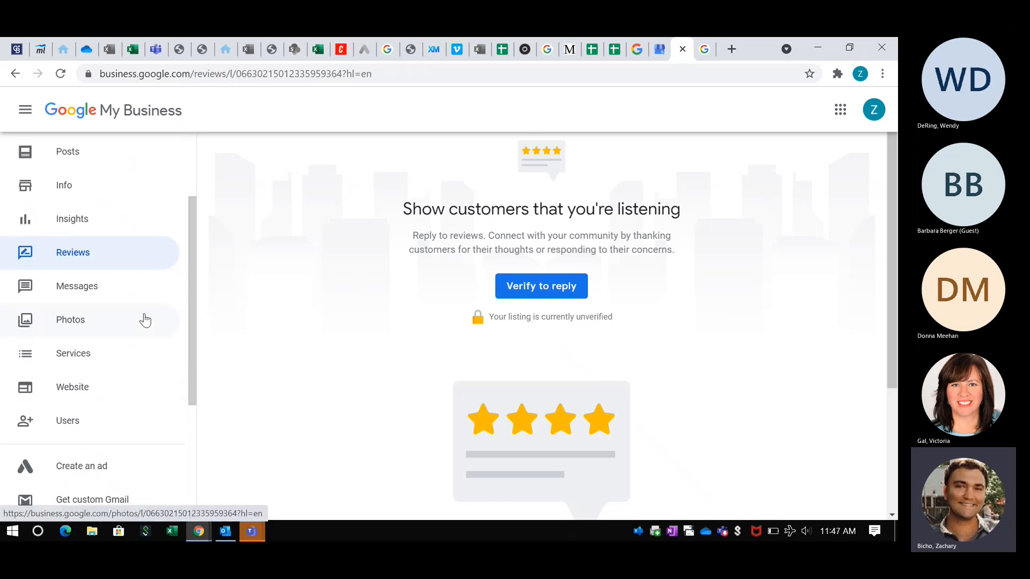
{"action": "left_click", "coordinate": [104, 287]}
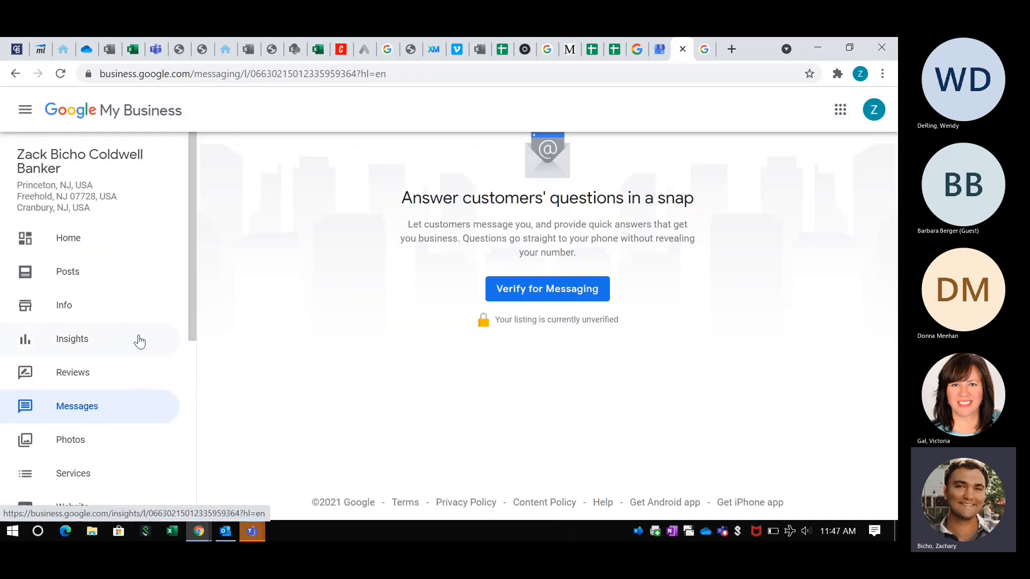
{"action": "scroll", "coordinate": [123, 354], "scroll_direction": "down", "scroll_amount": 1}
{"action": "left_click", "coordinate": [98, 363]}
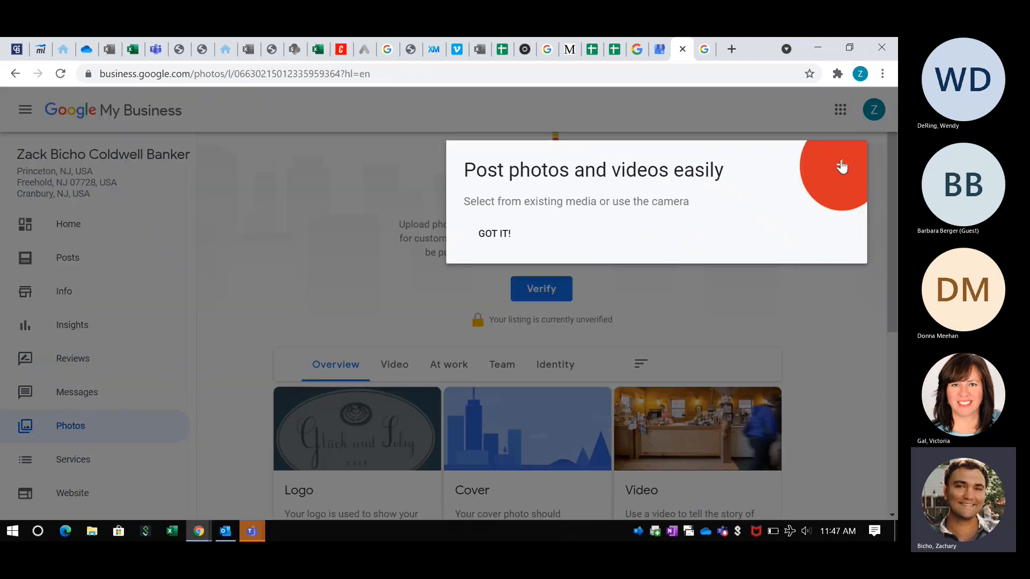
- Dismiss the GOT IT! posting tip and scroll to the Logo, Cover and Video cards
{"action": "left_click", "coordinate": [491, 232]}
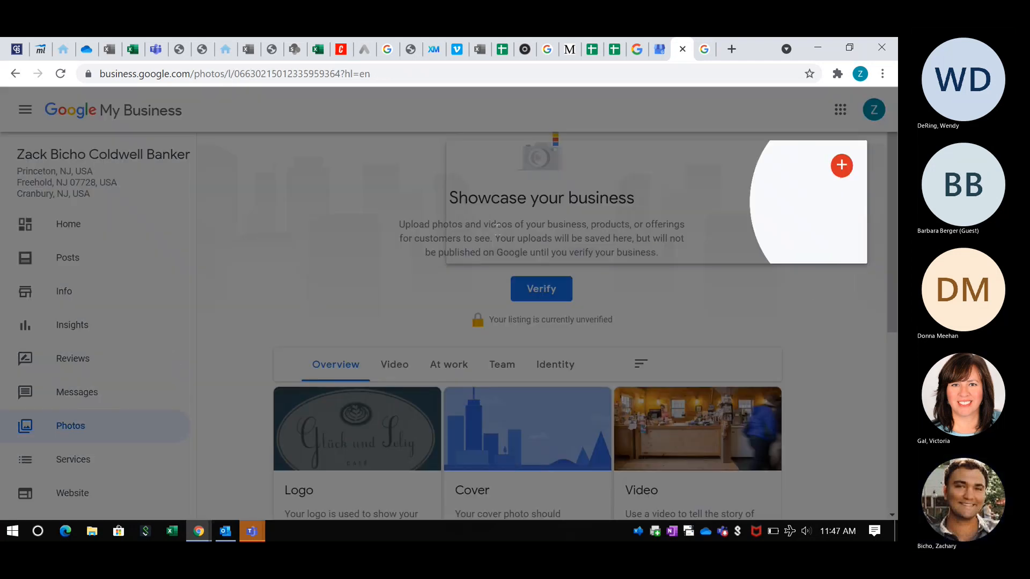
{"action": "scroll", "coordinate": [272, 275], "scroll_direction": "down", "scroll_amount": 2}
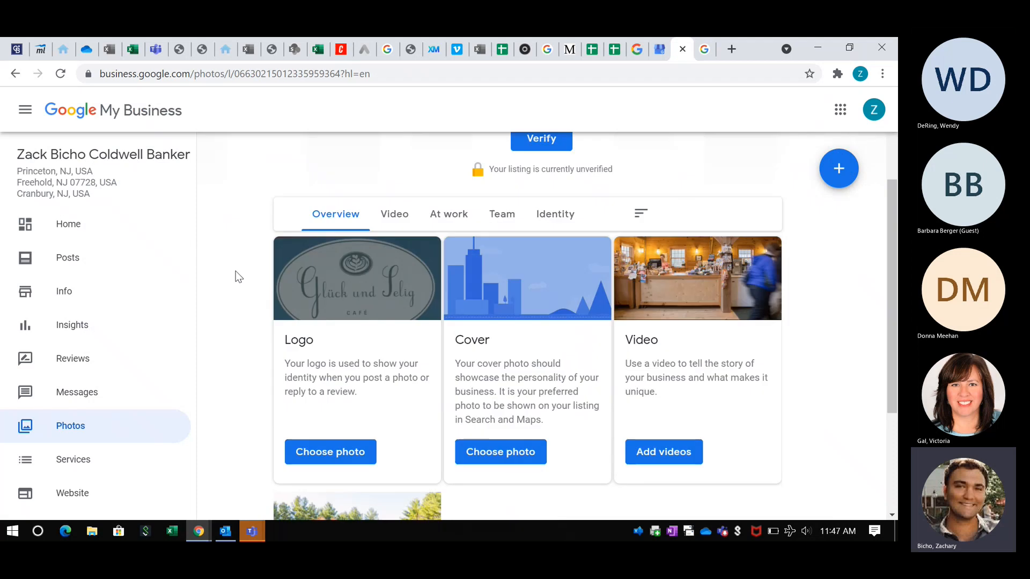
{"action": "scroll", "coordinate": [237, 271], "scroll_direction": "down", "scroll_amount": 1}
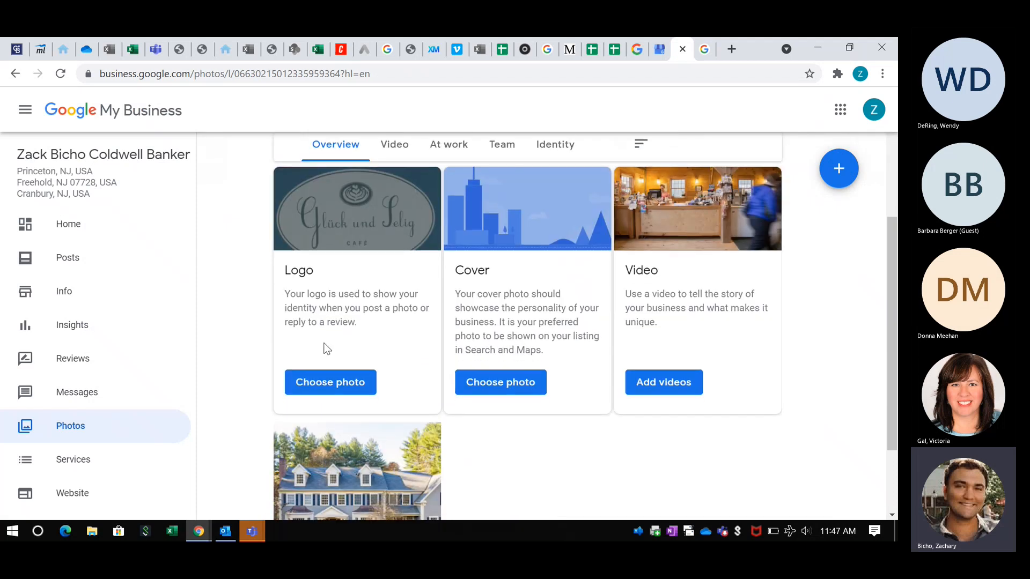
{"action": "scroll", "coordinate": [258, 325], "scroll_direction": "down", "scroll_amount": 1}
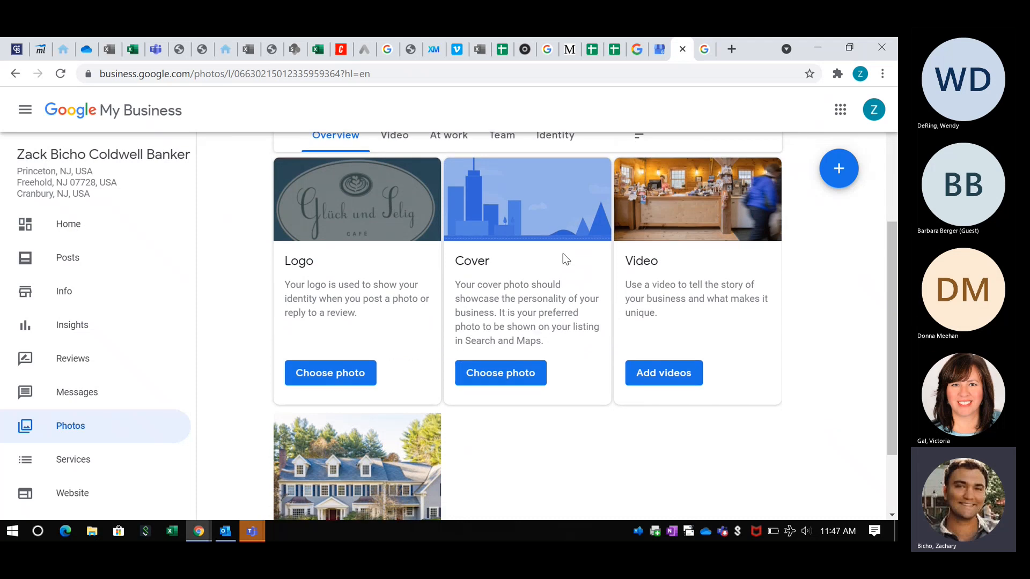
- Show the full ice cream near me results with map, then return to the profile
{"action": "left_click", "coordinate": [711, 53]}
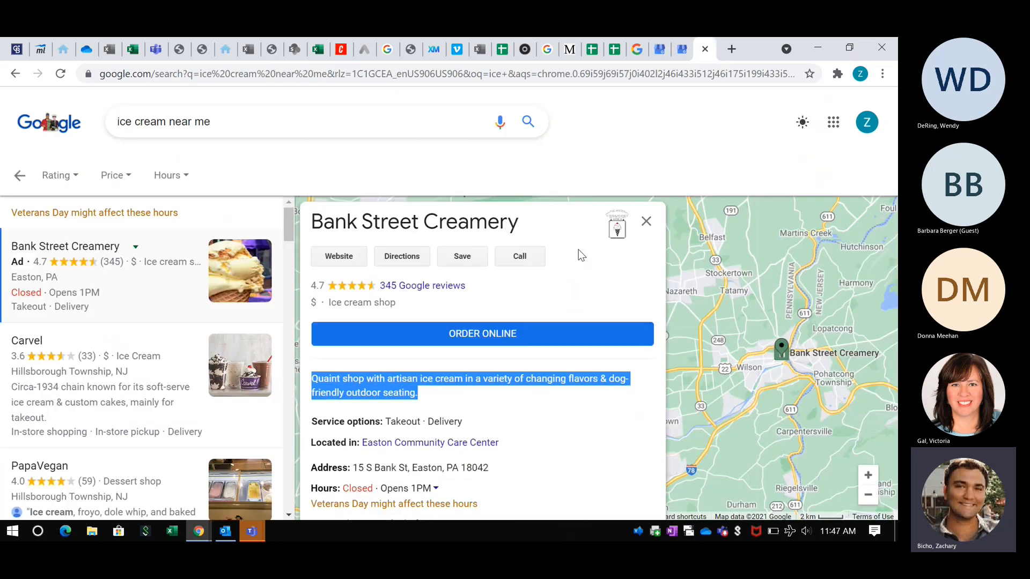
{"action": "left_click", "coordinate": [22, 177]}
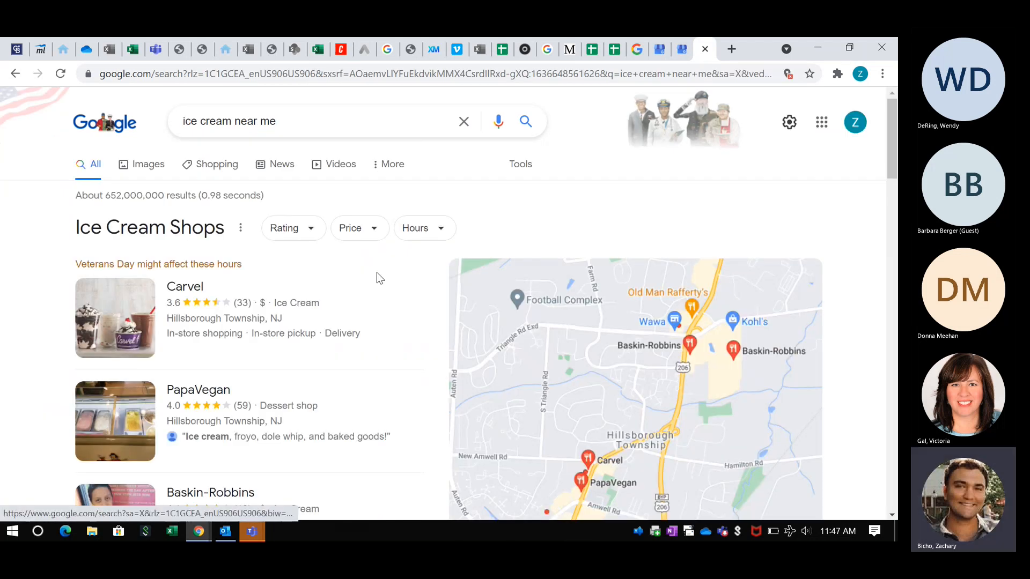
{"action": "scroll", "coordinate": [377, 274], "scroll_direction": "down", "scroll_amount": 2}
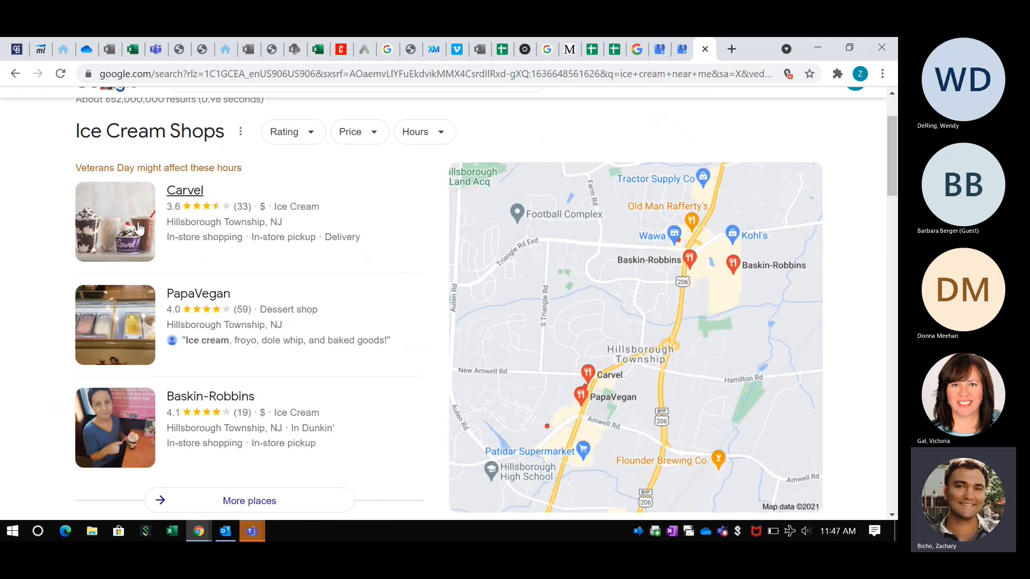
{"action": "left_click", "coordinate": [679, 53]}
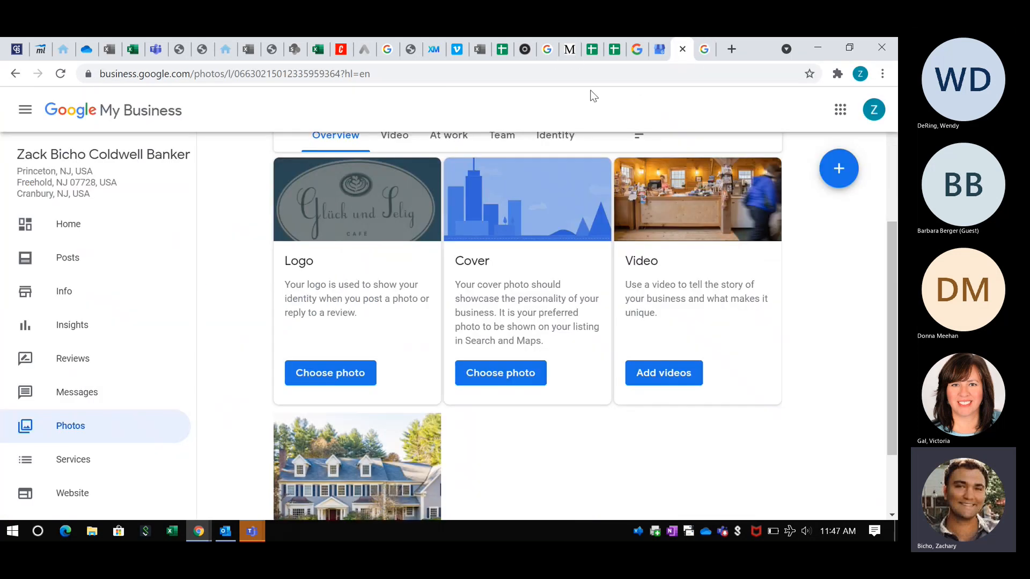
- Open the Services page, close the Add services dialog, and scroll through it
{"action": "scroll", "coordinate": [97, 333], "scroll_direction": "down", "scroll_amount": 3}
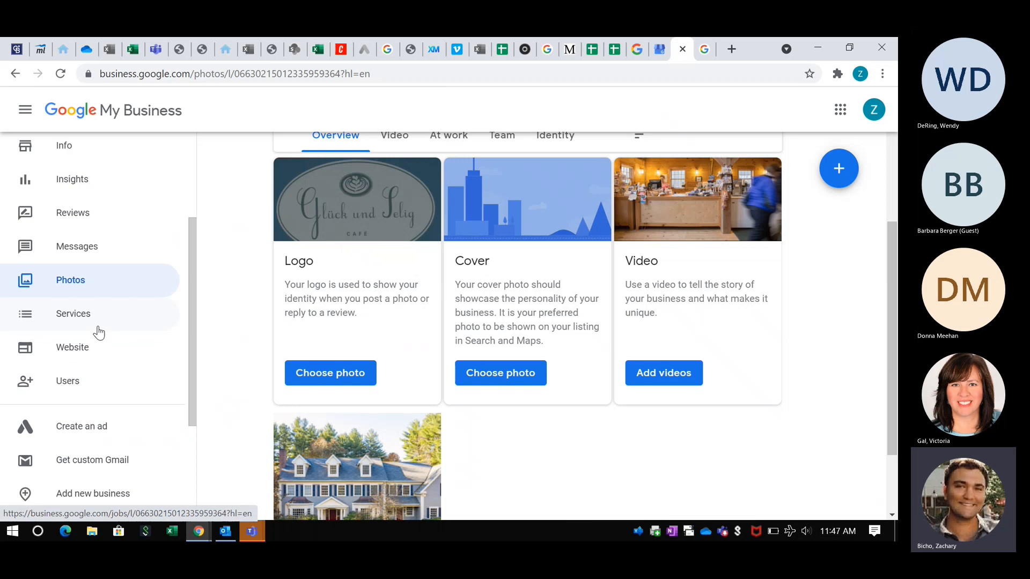
{"action": "left_click", "coordinate": [70, 319]}
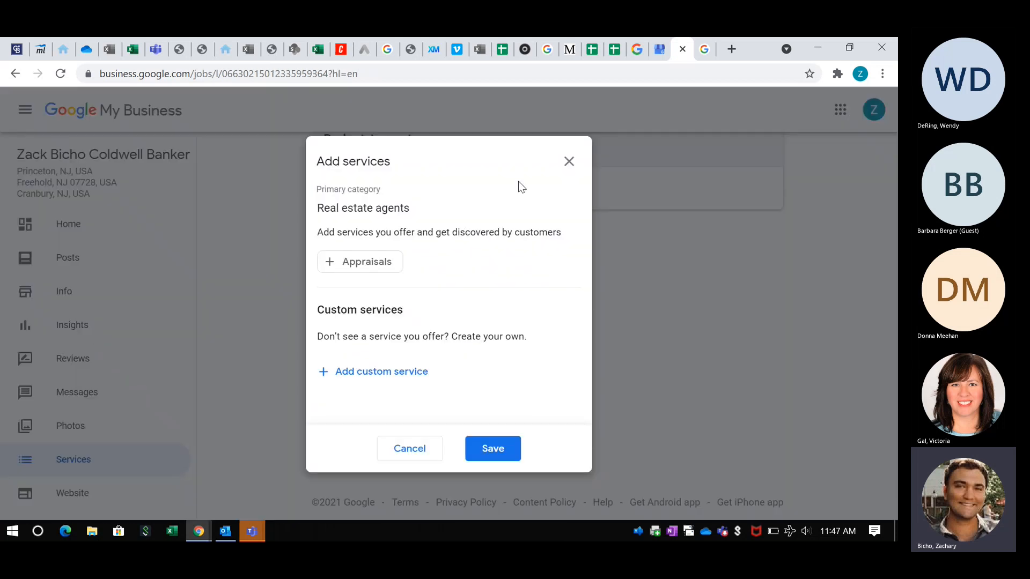
{"action": "left_click", "coordinate": [566, 161]}
{"action": "scroll", "coordinate": [167, 343], "scroll_direction": "down", "scroll_amount": 3}
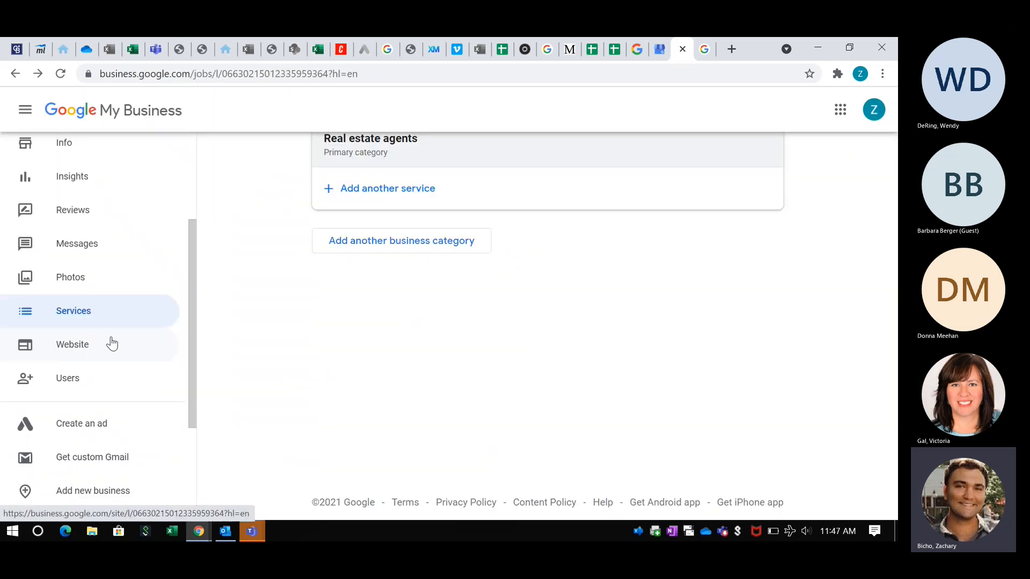
{"action": "scroll", "coordinate": [110, 343], "scroll_direction": "down", "scroll_amount": 2}
{"action": "scroll", "coordinate": [111, 343], "scroll_direction": "down", "scroll_amount": 1}
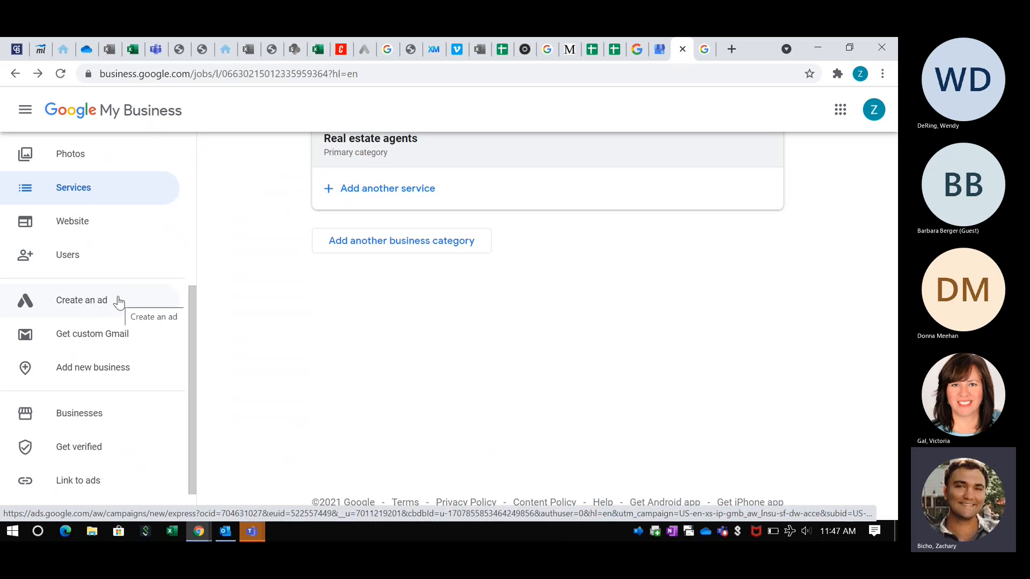
{"action": "scroll", "coordinate": [112, 274], "scroll_direction": "up", "scroll_amount": 5}
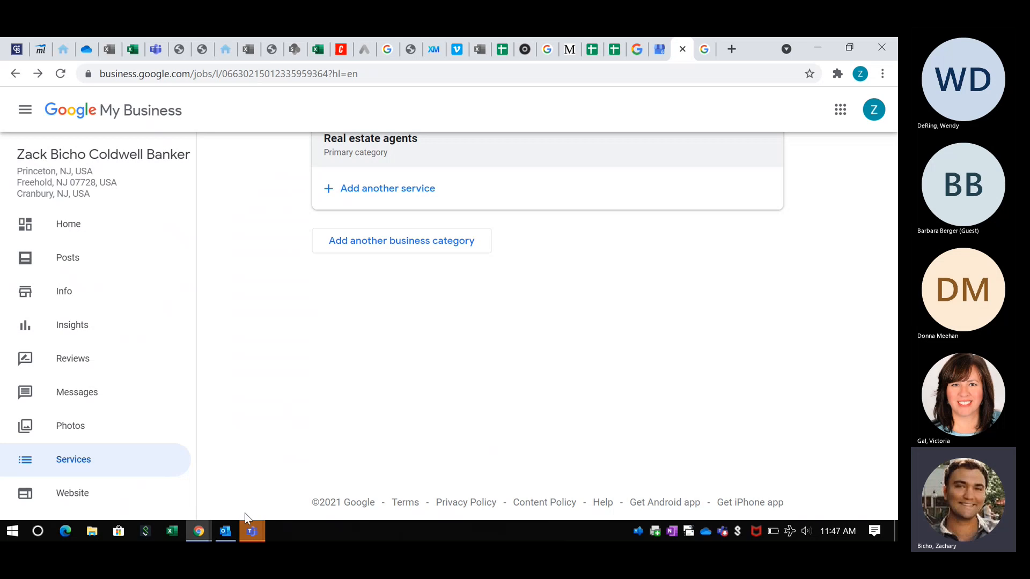
- Bring the Teams meeting forward and open its More actions menu
{"action": "mouse_move", "coordinate": [255, 536]}
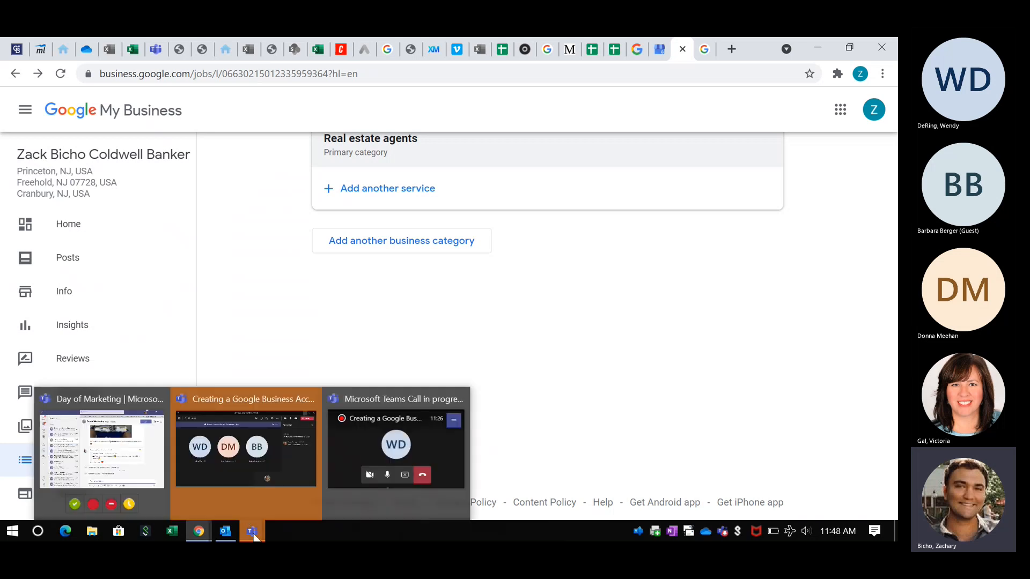
{"action": "left_click", "coordinate": [286, 450]}
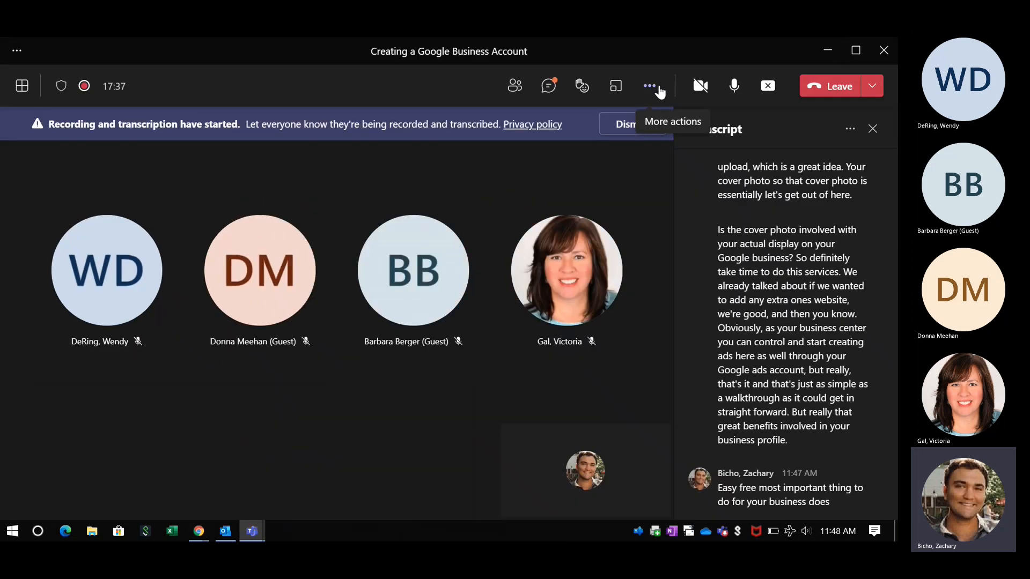
{"action": "left_click", "coordinate": [649, 85]}
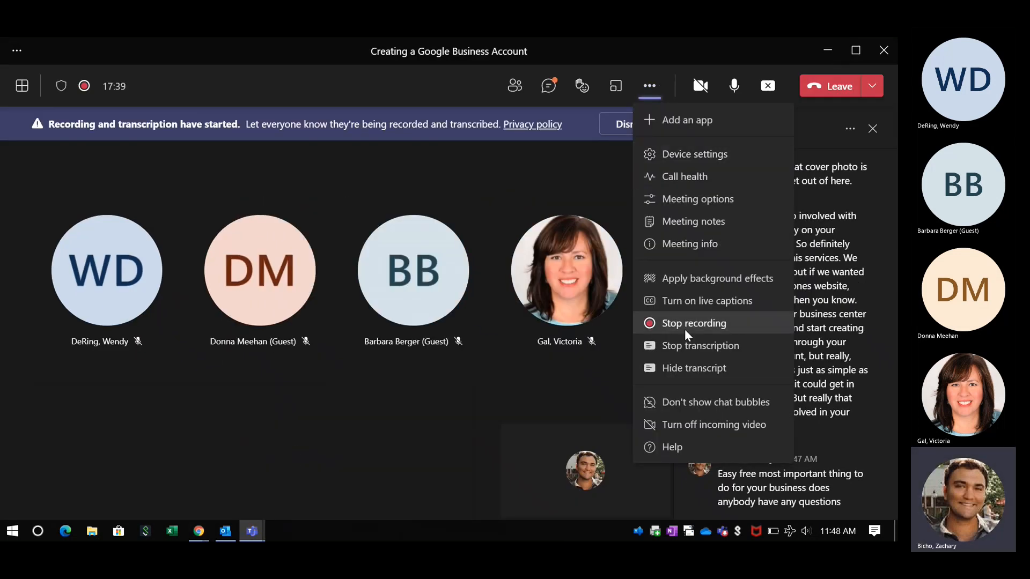